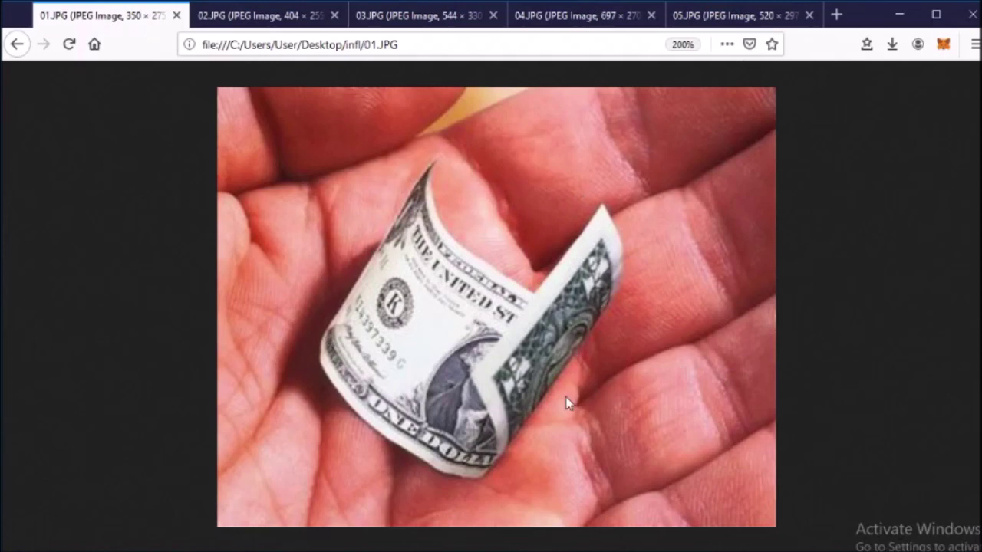
- View the inflation images 02.JPG, 03.JPG, 04.JPG and 05.JPG one after another
click(280, 23)
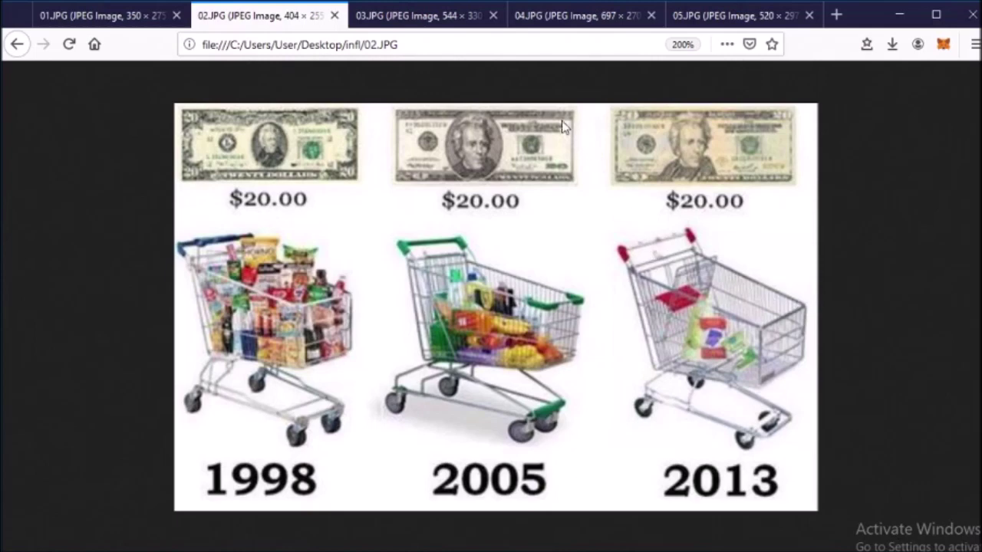
click(428, 28)
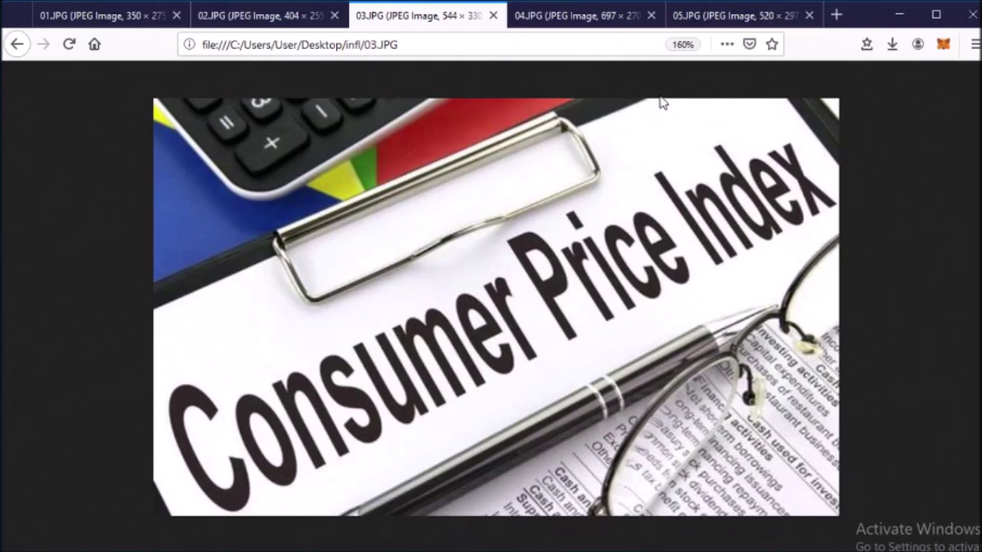
click(592, 19)
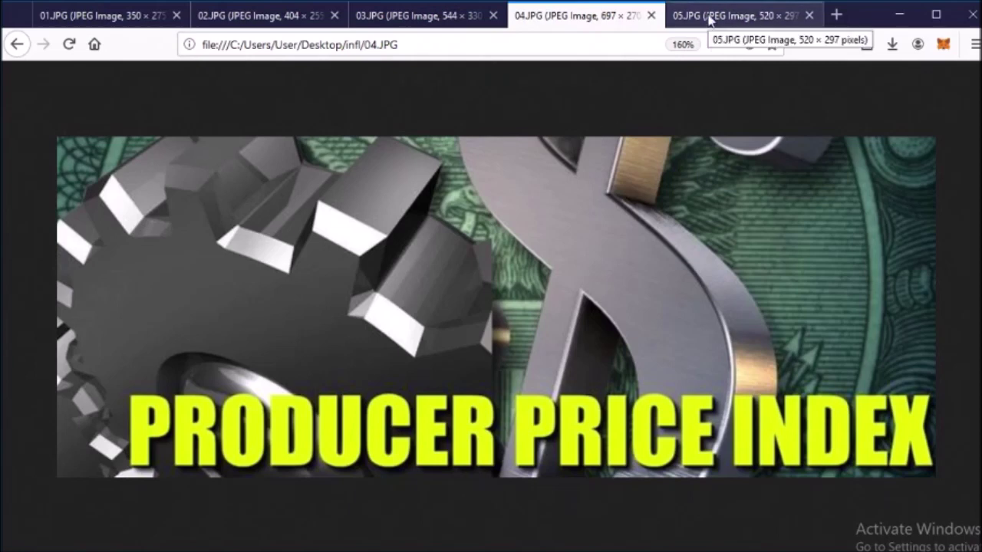
click(711, 18)
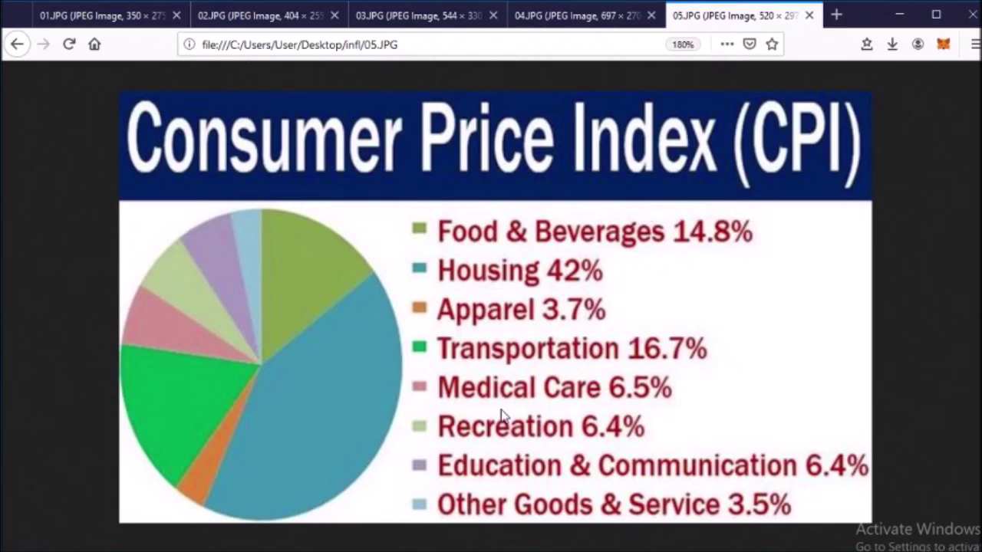
- Switch to the Excel workbook and highlight the notes on the base year and its CPI in rows 1 and 2
key(alt+Tab)
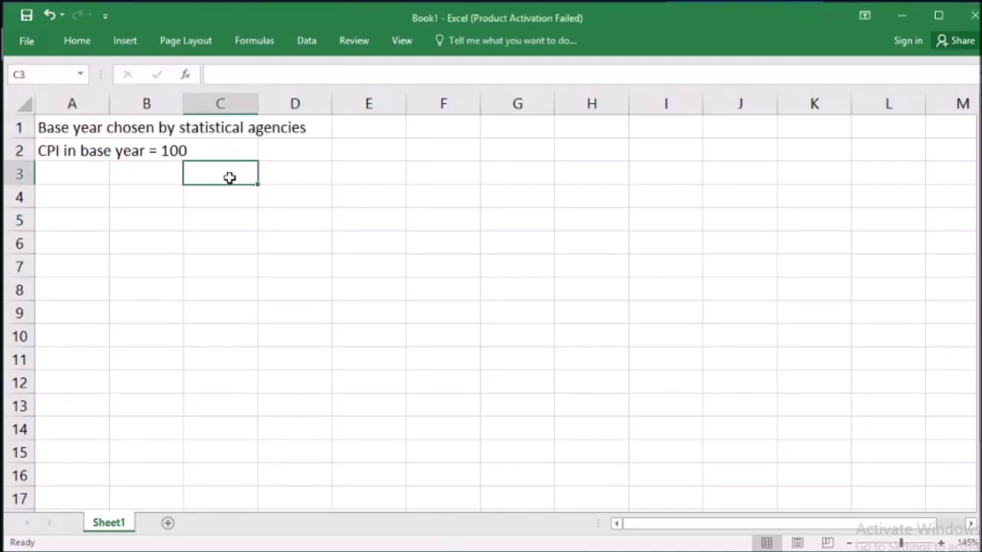
click(69, 129)
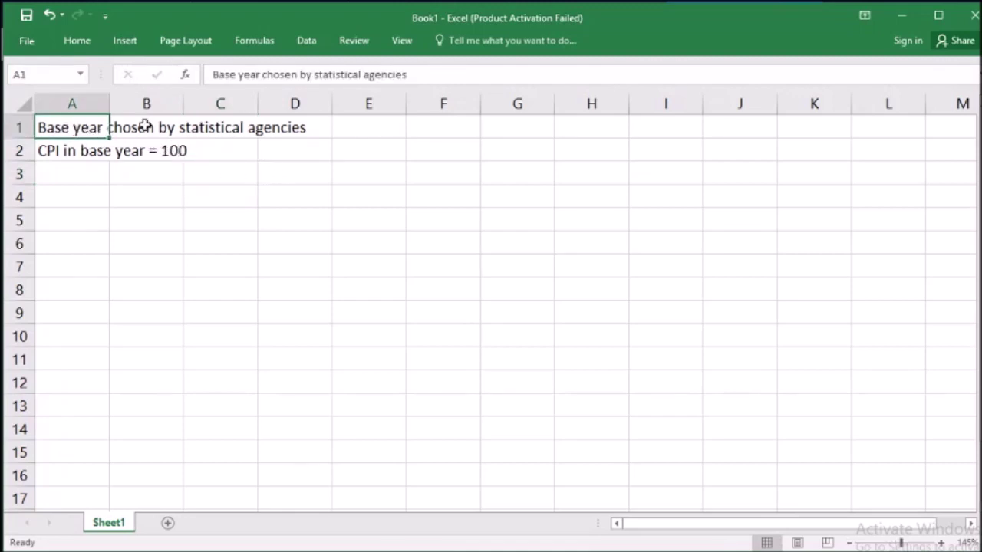
drag(145, 125, 291, 131)
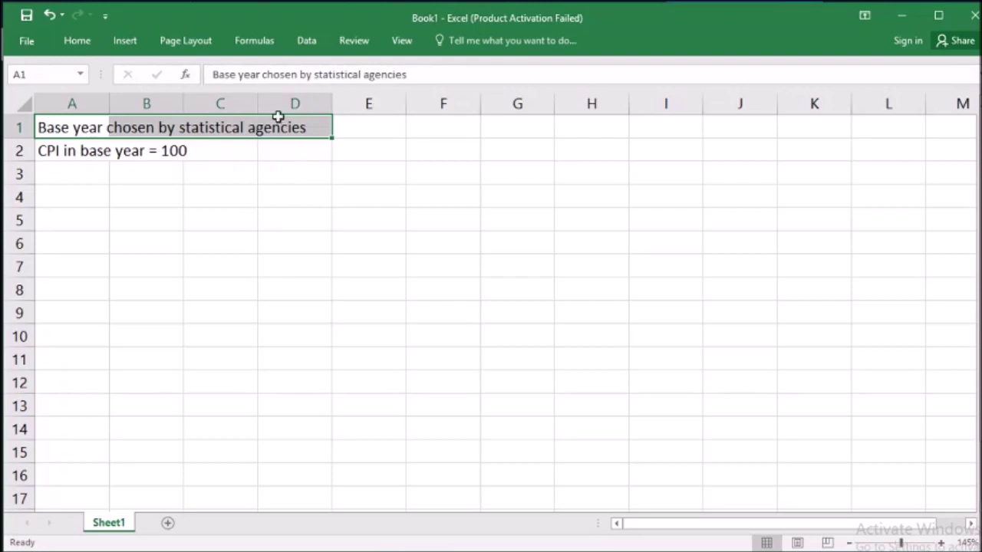
click(219, 177)
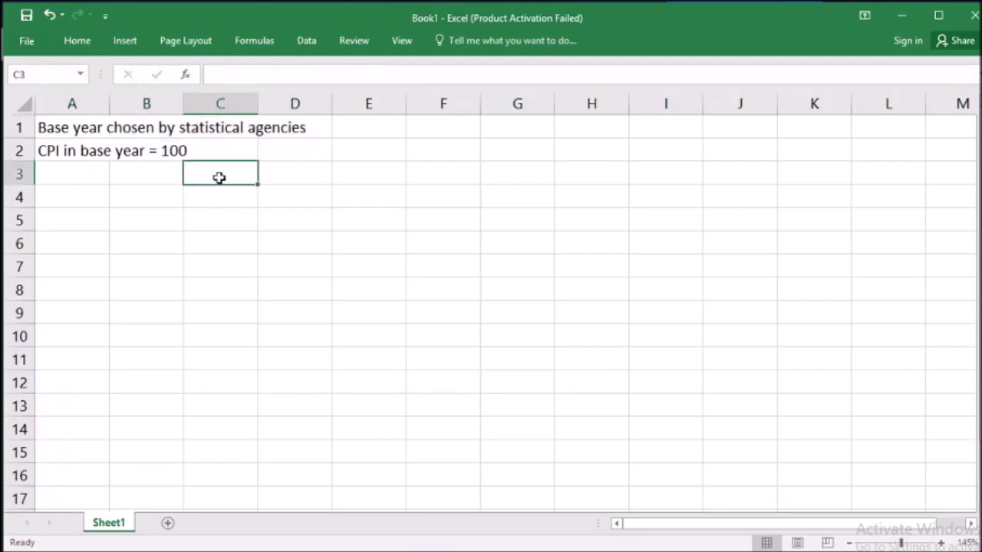
click(66, 151)
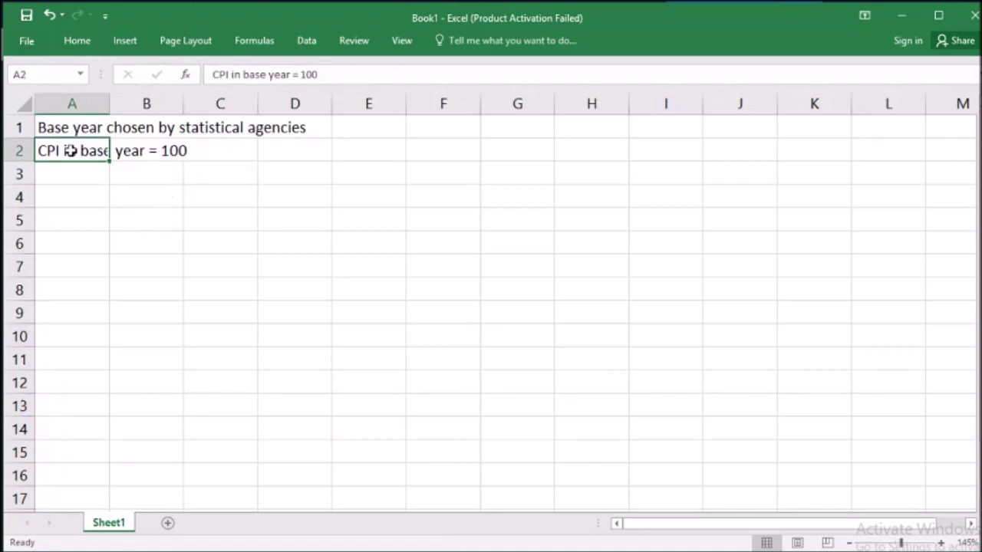
drag(69, 151, 224, 154)
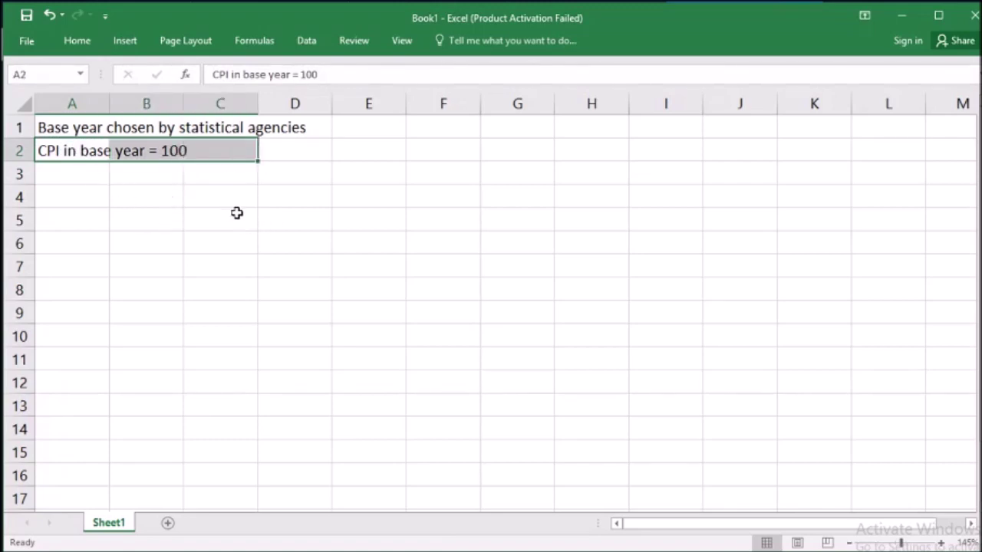
- Enter the label "Base year" in cell B3, beneath the CPI notes
click(84, 176)
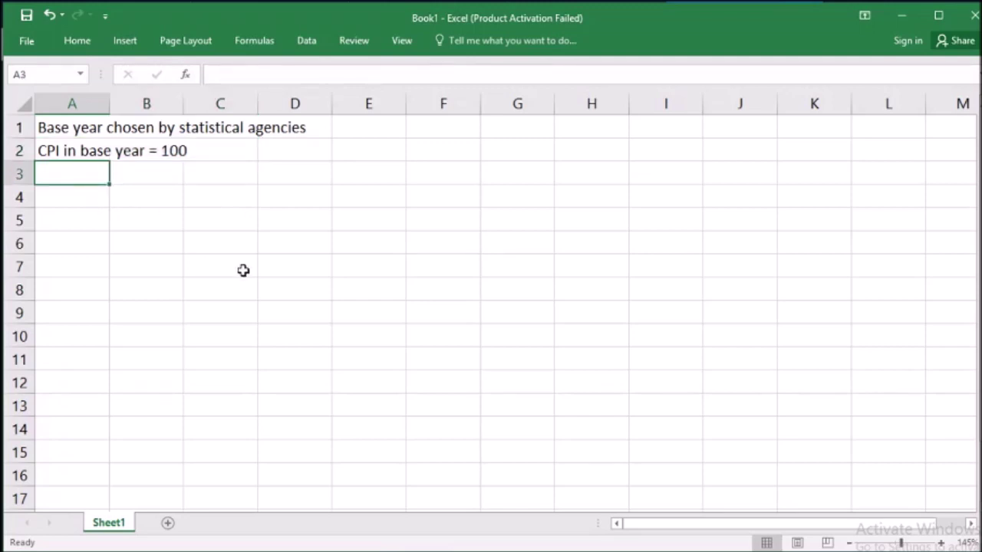
key(Right)
key(Right)
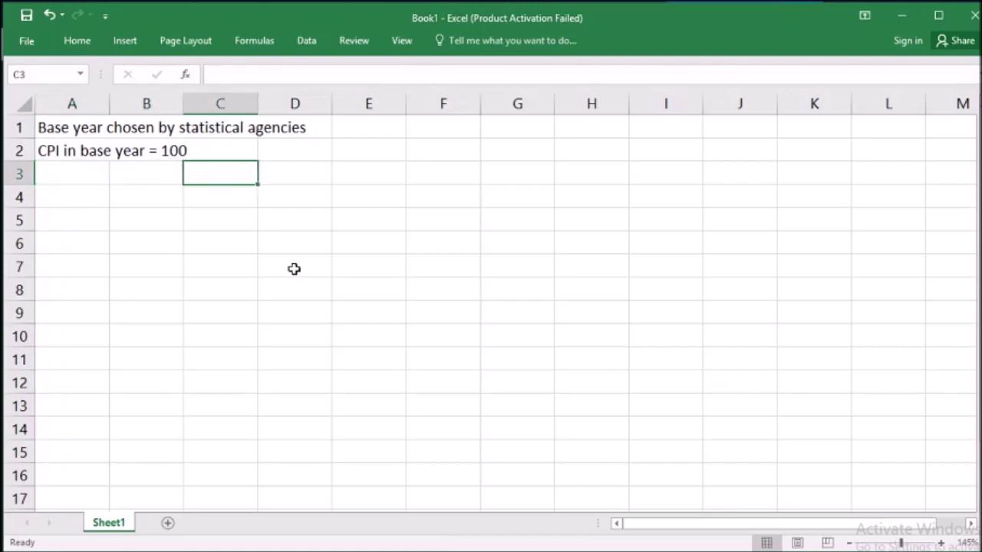
key(Left)
text(Base year)
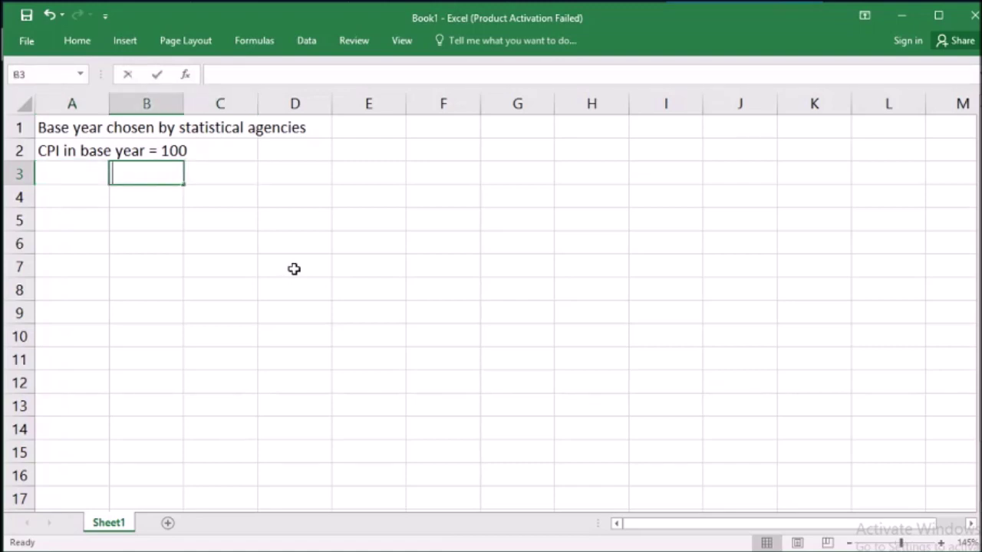
key(Right)
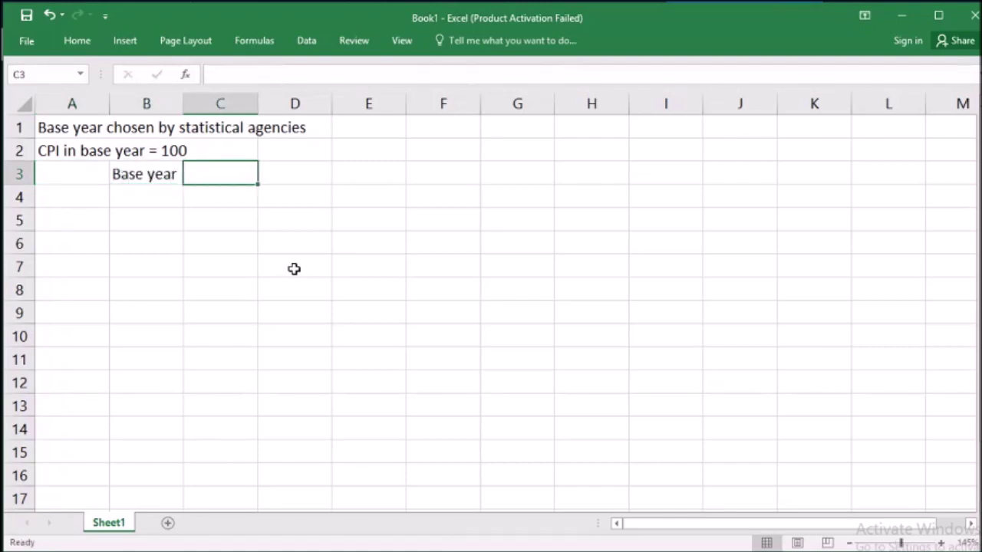
- Enter the years 2015, 2018 and 2019 in cells B4 to D4, with 2015 beneath the Base year label
key(Left)
key(Down)
text(201)
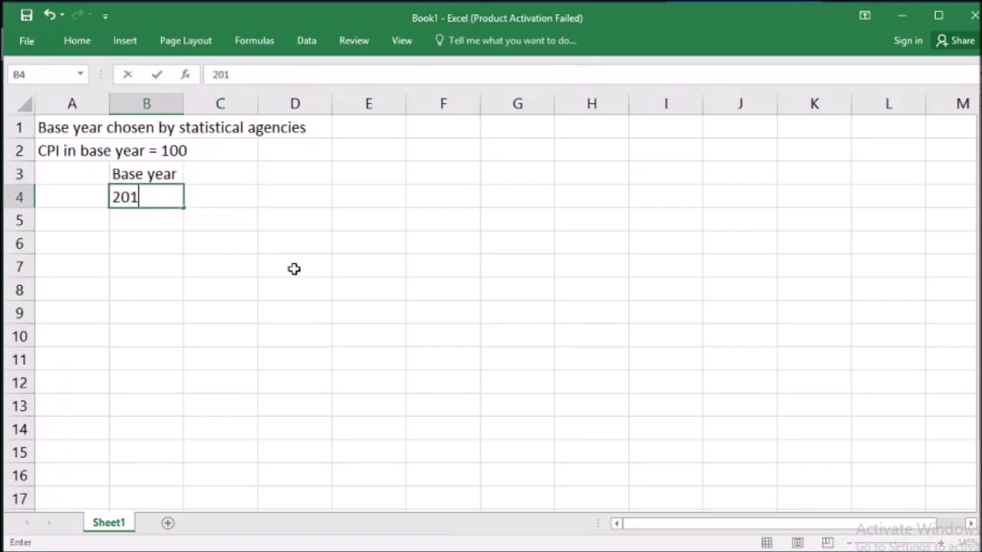
text(5)
key(Right)
key(Up)
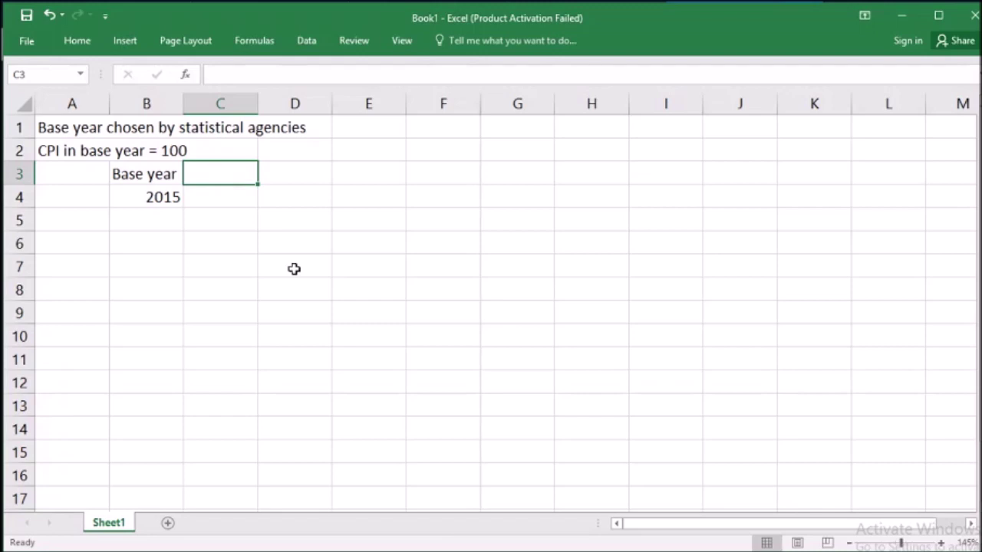
key(Down)
text(2018)
key(Right)
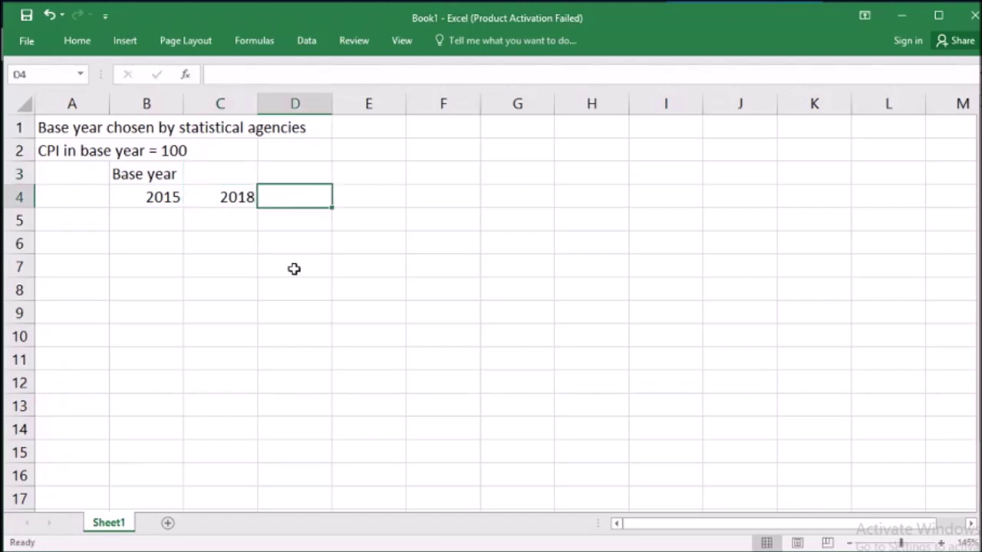
text(2019)
key(Return)
- Enter the goods Apples and Pants as row labels in cells A5 and A6
key(Left)
key(Left)
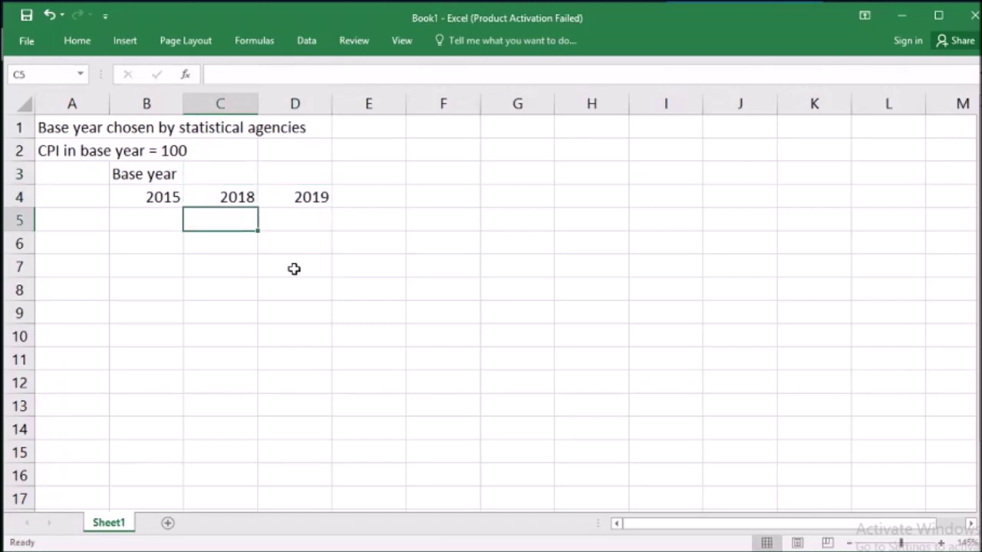
key(Left)
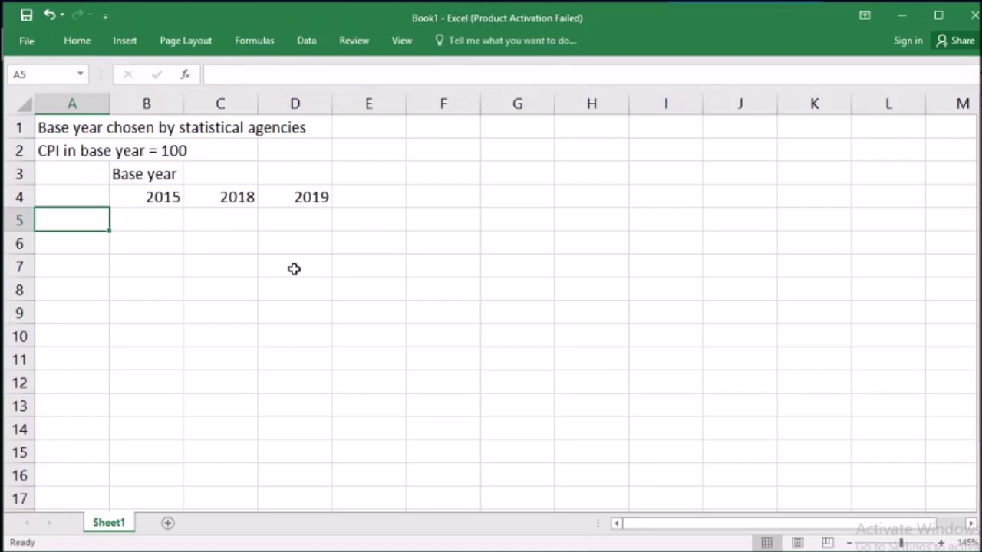
text(Apples)
key(Return)
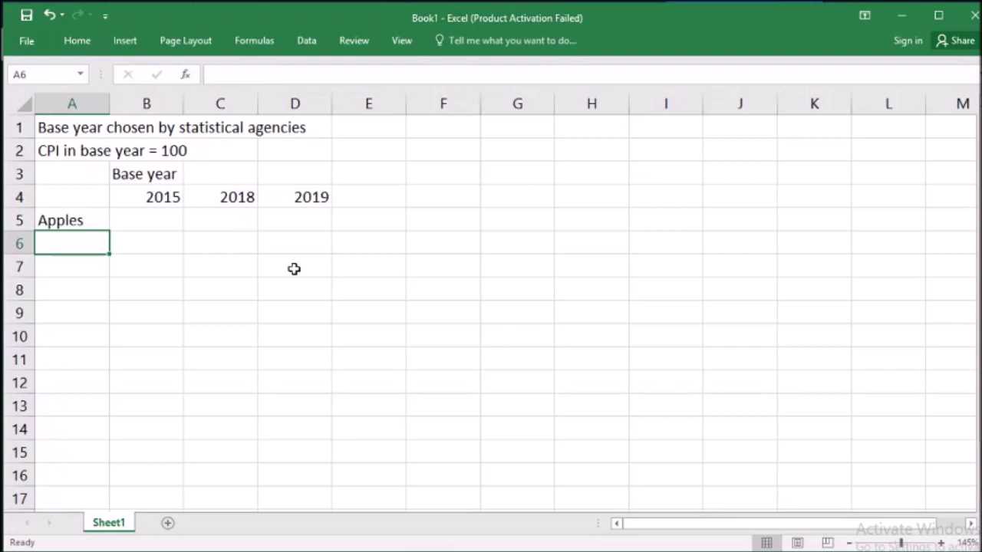
text(Pants)
key(Return)
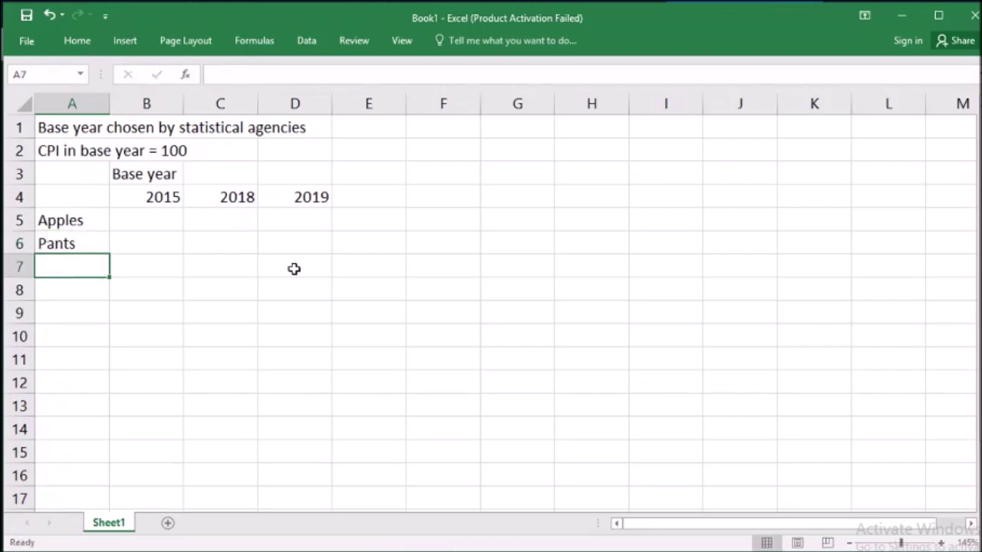
- Add the quantity header "Q" in cell E4, beside the year 2019
key(Up)
key(Up)
key(Right)
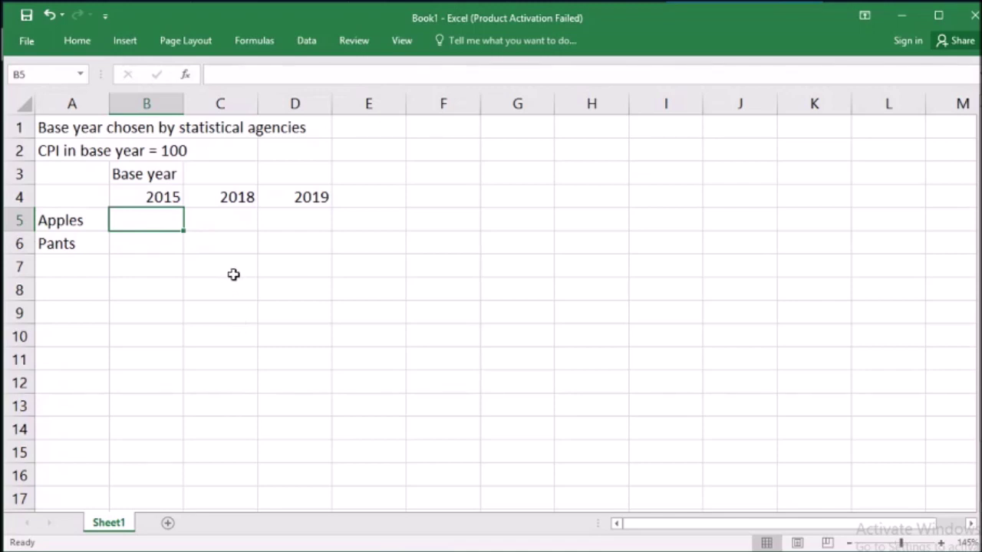
click(375, 198)
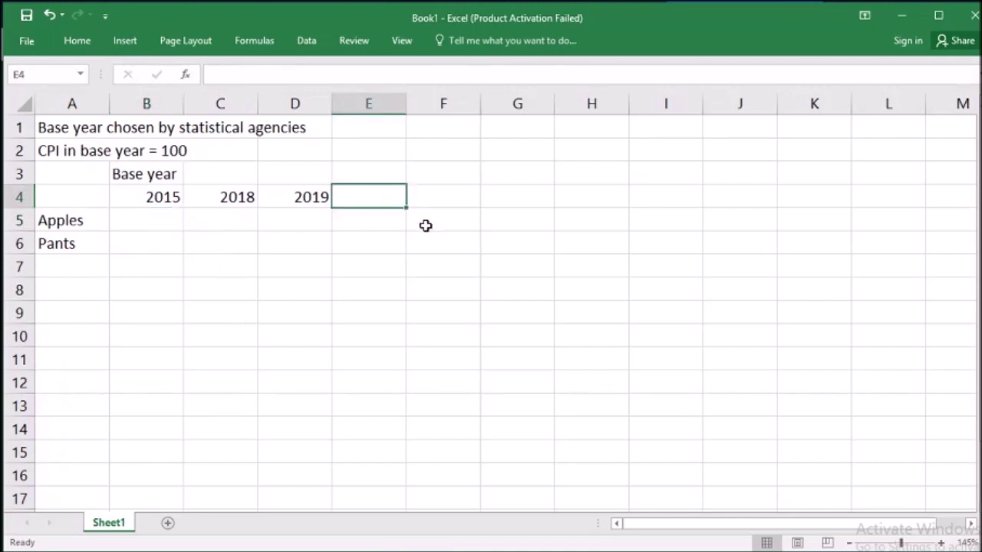
key(F2)
text(Q)
key(Return)
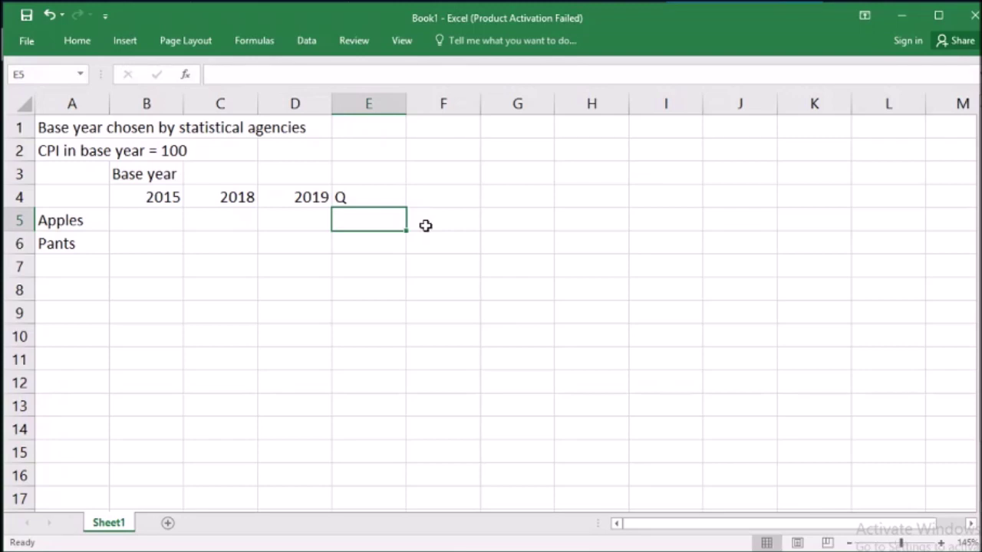
- Enter the quantities 20 for Apples and 2 for Pants in the Q column
drag(154, 199, 296, 244)
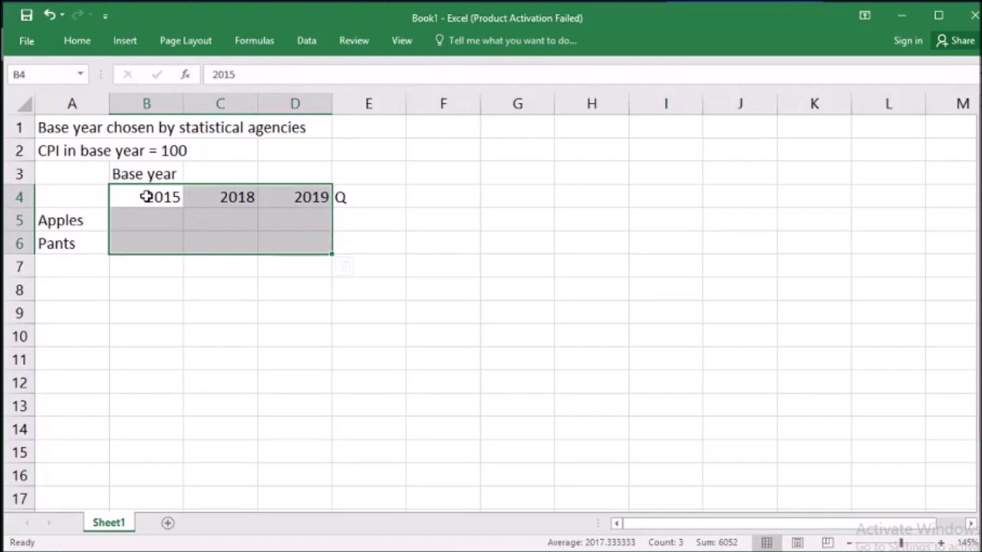
drag(282, 195, 143, 240)
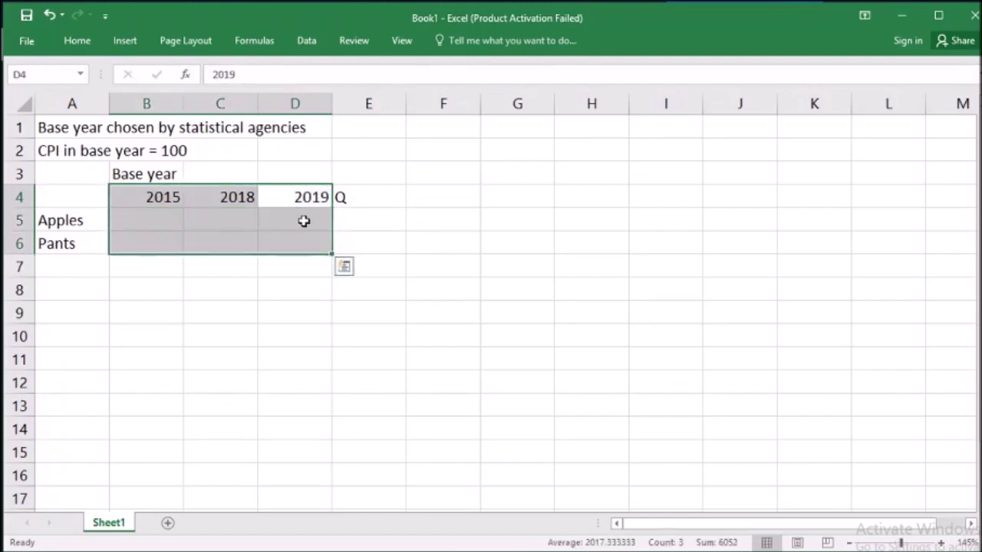
click(372, 222)
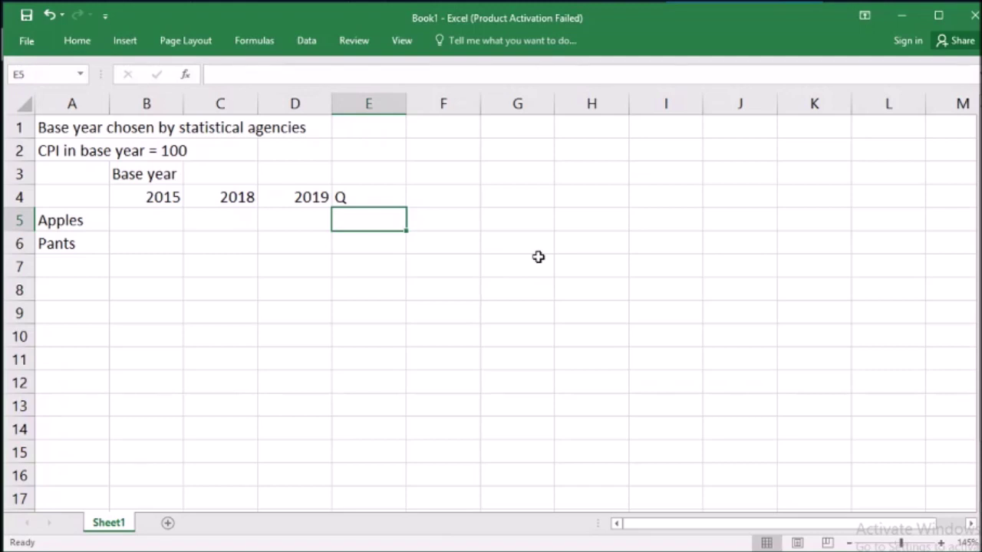
text(20)
key(Return)
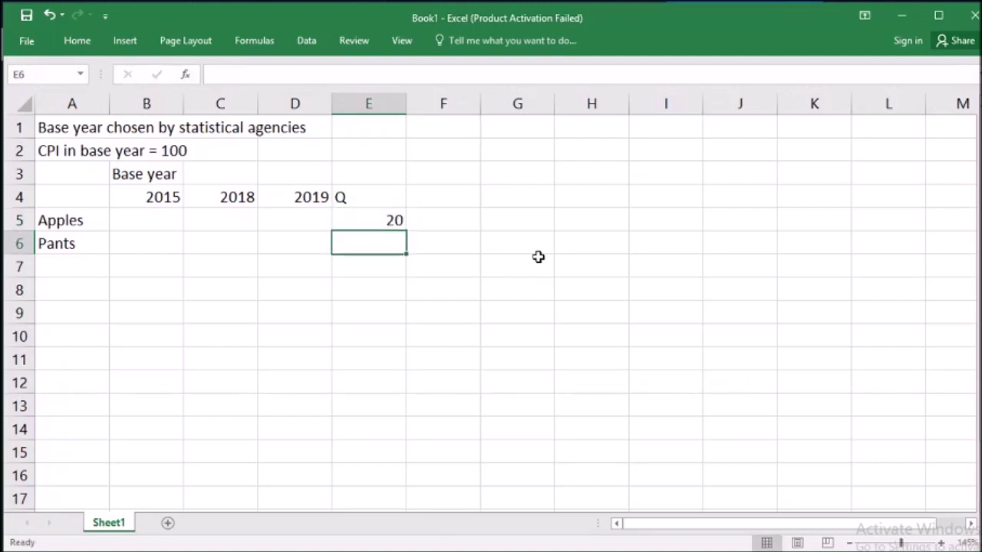
text(2)
key(Return)
- Highlight the empty price range B5:D6 for both goods across the three years
key(Up)
key(Left)
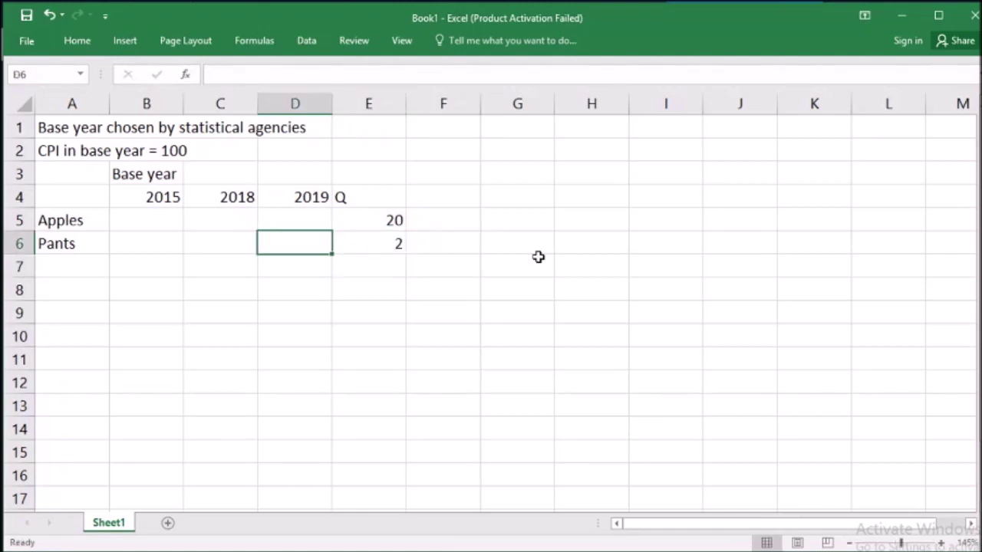
key(Left)
key(Left)
key(Up)
key(shift+Right)
key(shift+Right)
key(shift+Down)
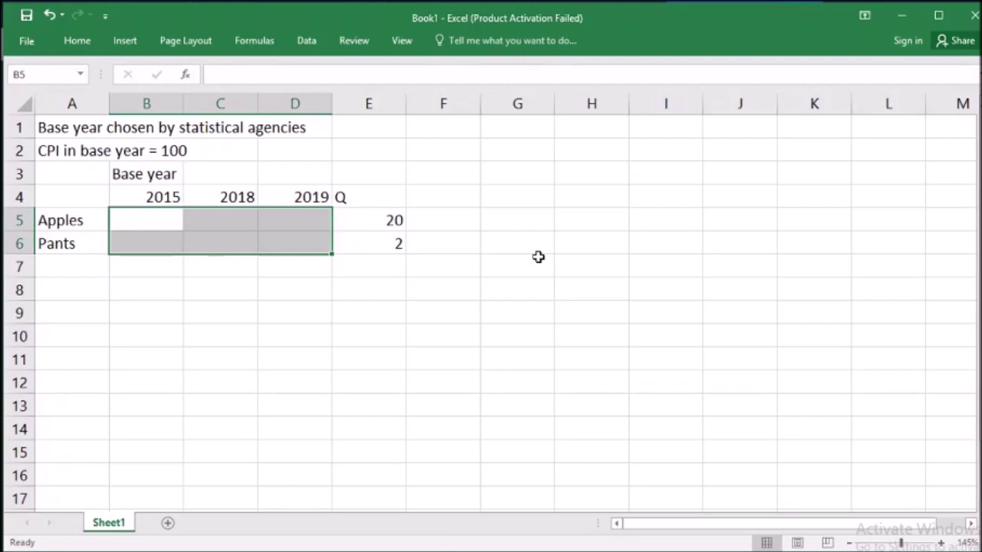
- Enter the 2015 prices: 3 for Apples and 12 for Pants
key(Left)
key(Right)
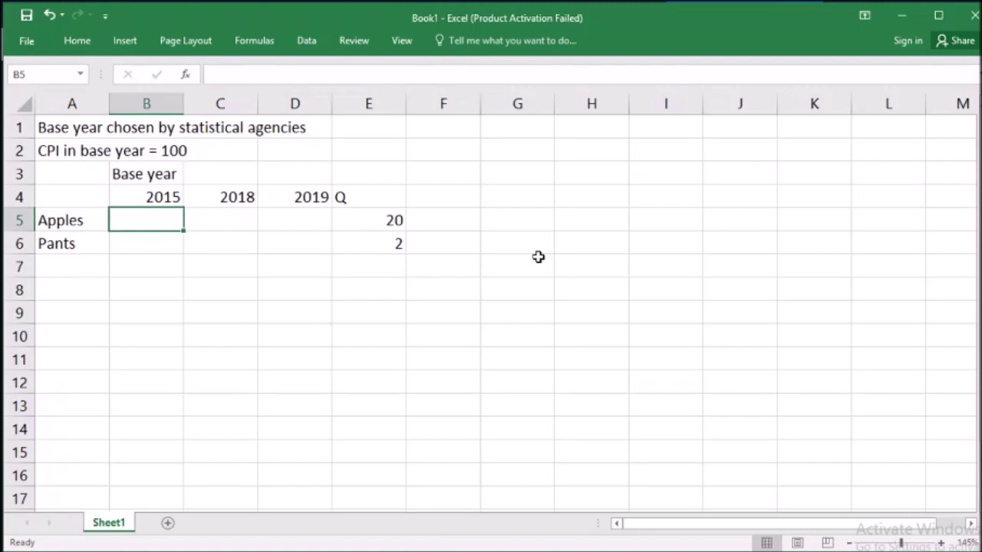
text(3)
key(Return)
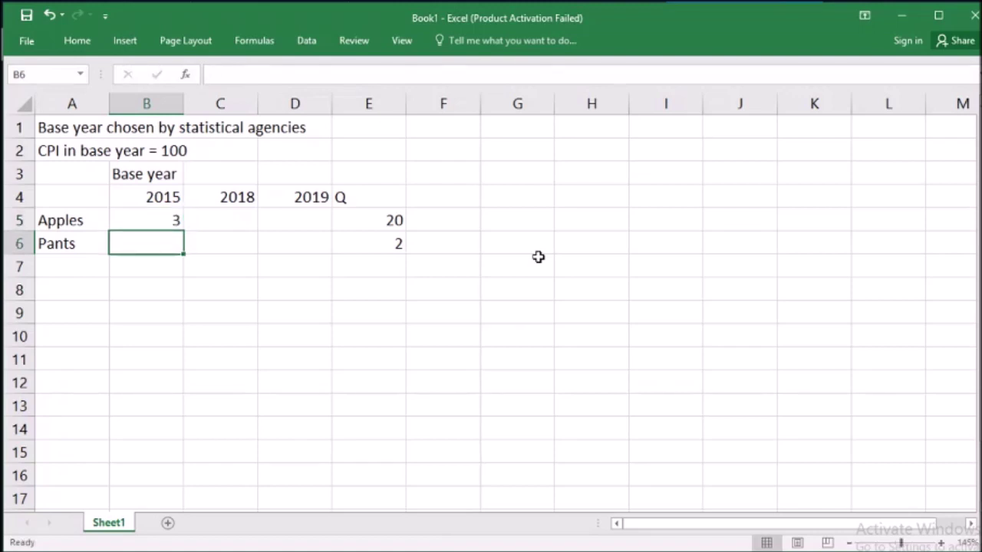
text(12)
key(Right)
- Enter the Apples prices of 5 for 2018 and 6 for 2019
key(Up)
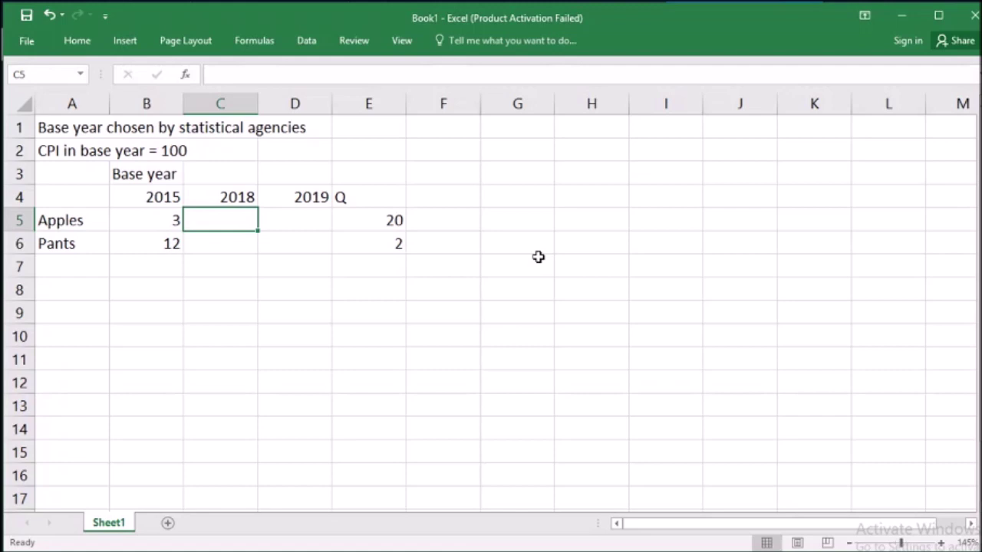
text(5)
key(Right)
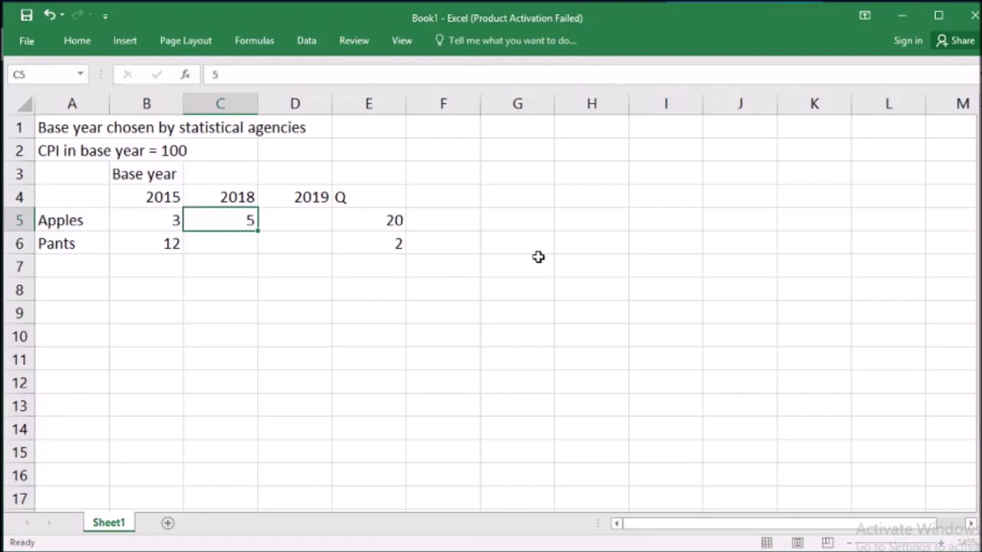
text(6)
key(Return)
key(Left)
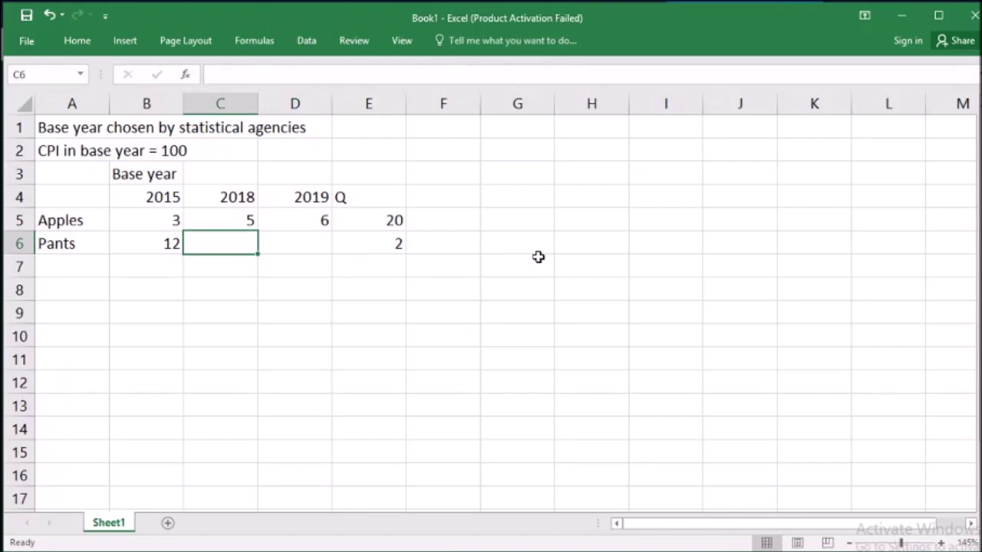
- Enter the Pants prices of 24 for 2018 and 26 for 2019
text(24)
key(Right)
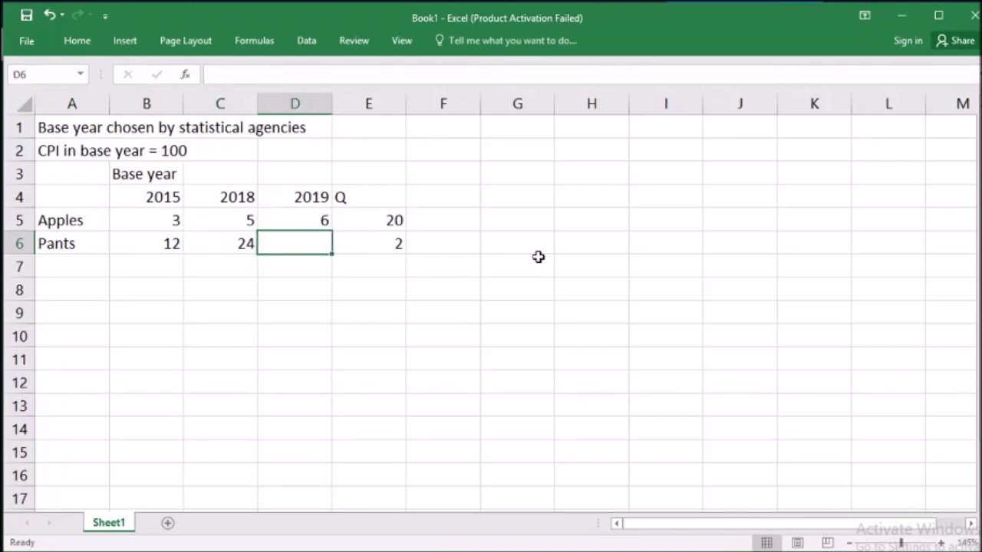
text(26)
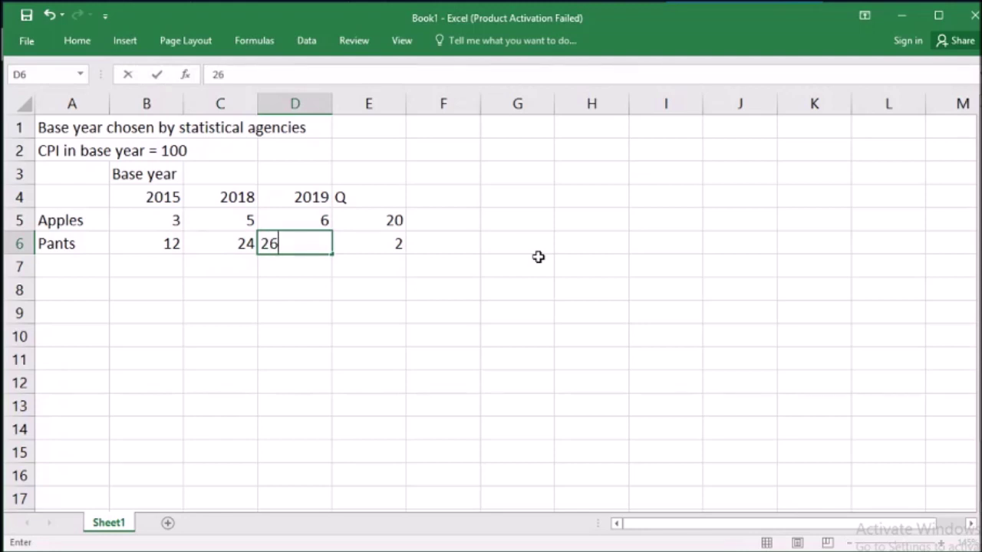
key(Right)
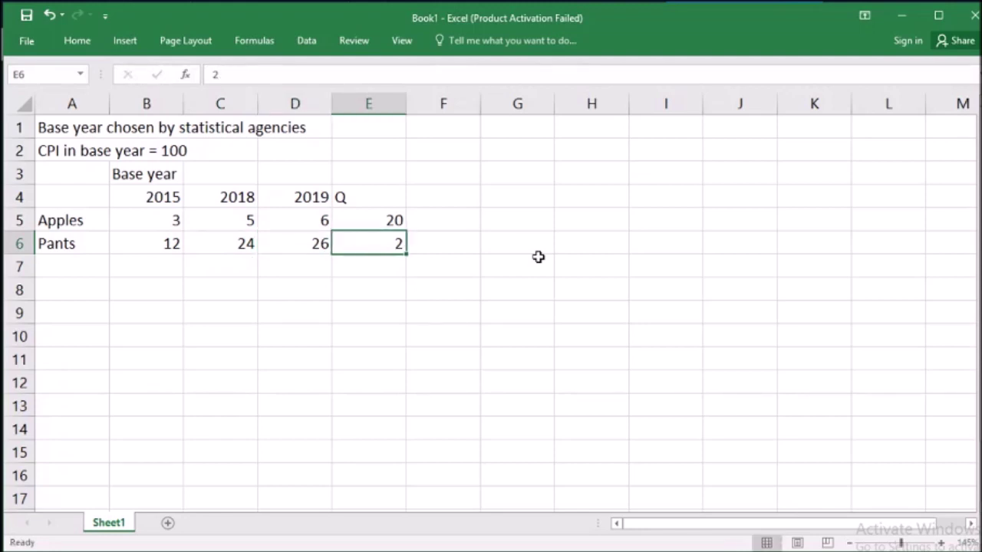
key(Down)
key(Down)
key(Home)
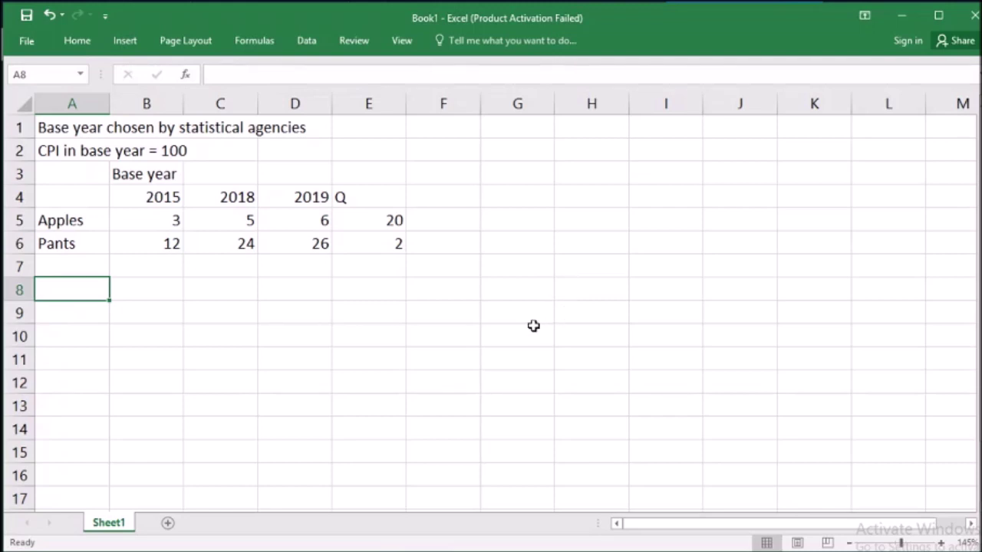
- Add the column headings cost 15, cost 18 and cost 19 in F4:H4, beside the Q column
click(466, 195)
text(cost 15)
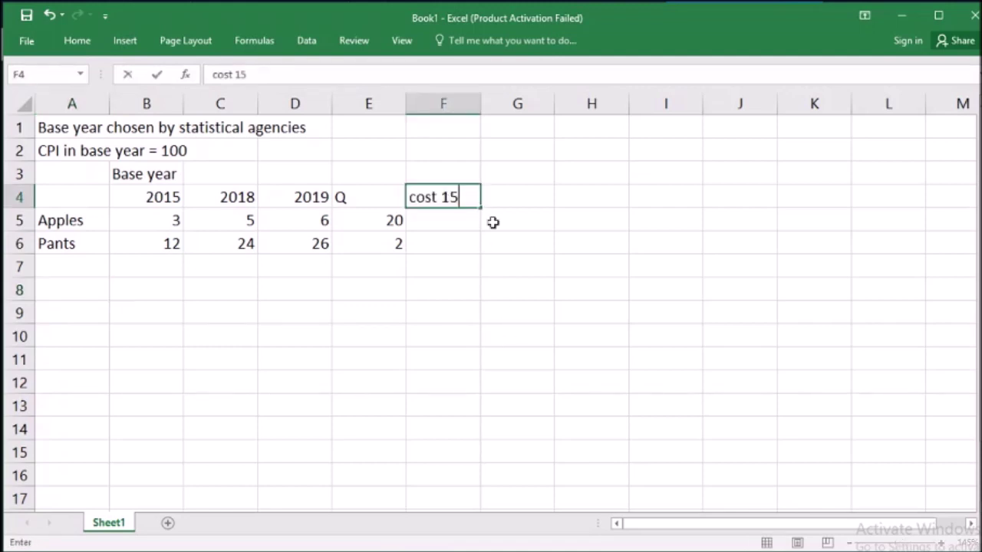
key(Tab)
text(cost)
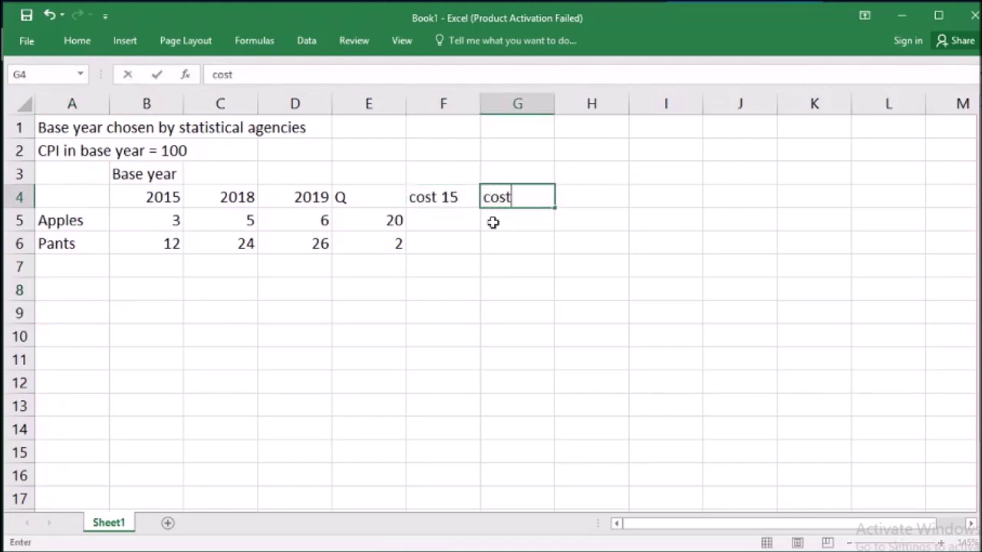
key(Tab)
text(18)
key(Left)
key(Left)
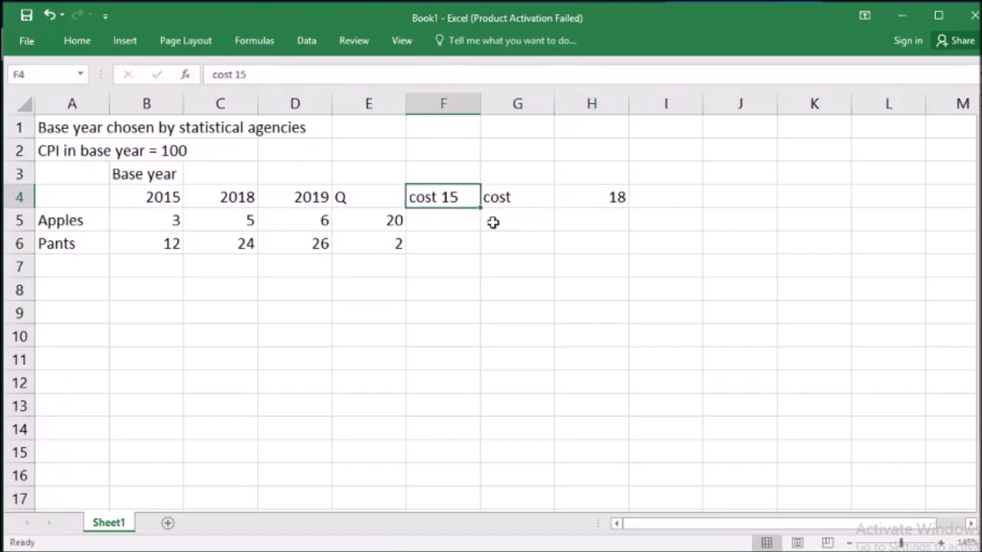
key(Right)
click(358, 75)
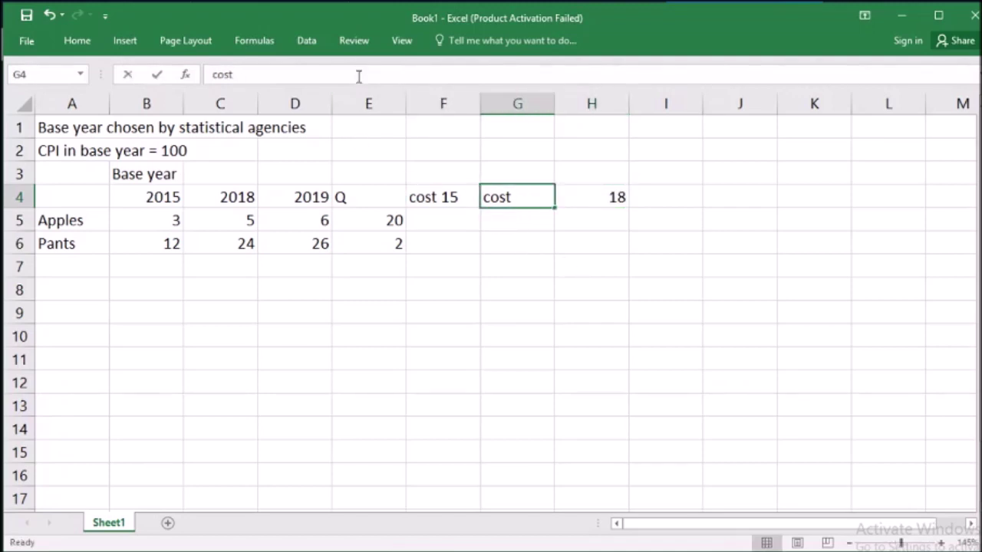
text(19)
key(Return)
key(Up)
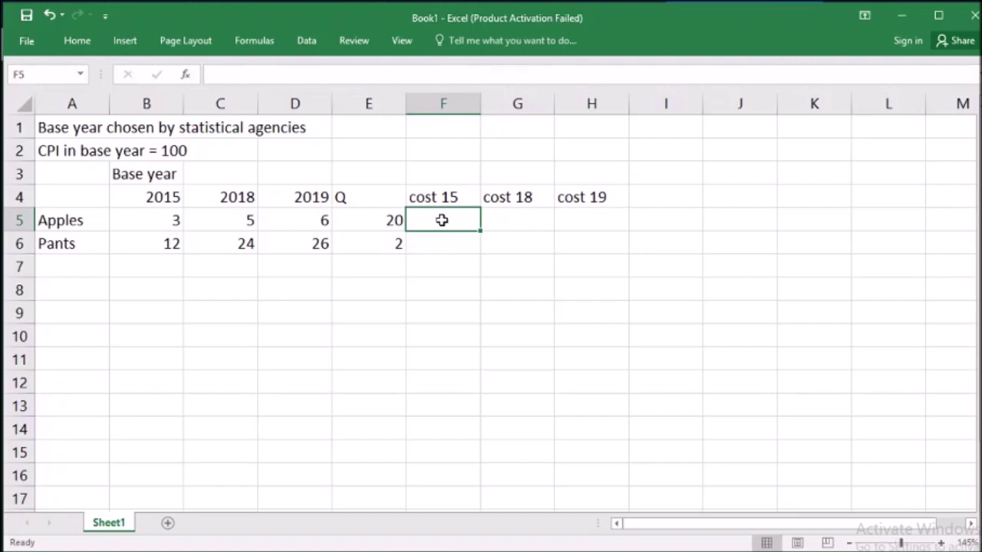
- Calculate the 2015 cost of Apples in F5 as B5*E5, toggling the quantity reference to absolute
text(=)
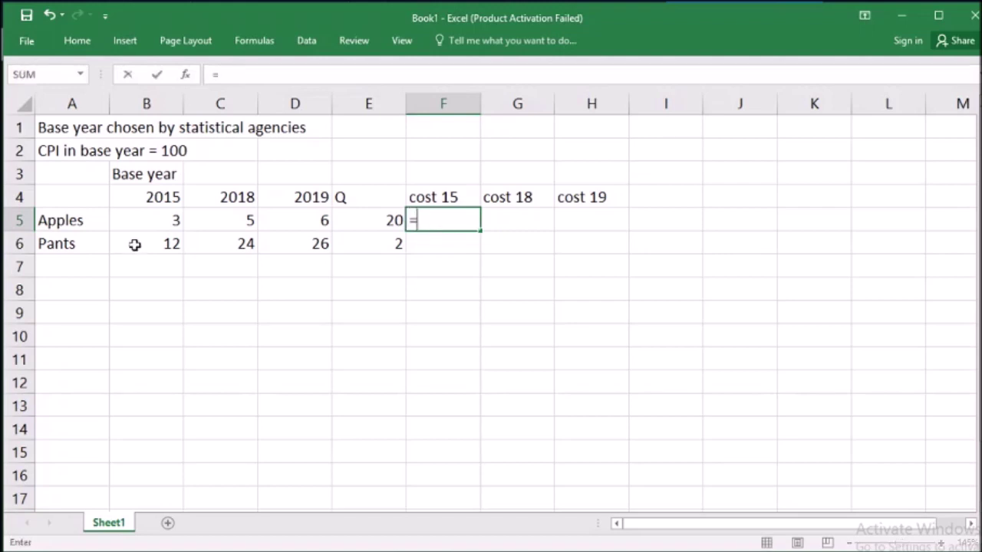
click(136, 221)
text(*)
click(343, 213)
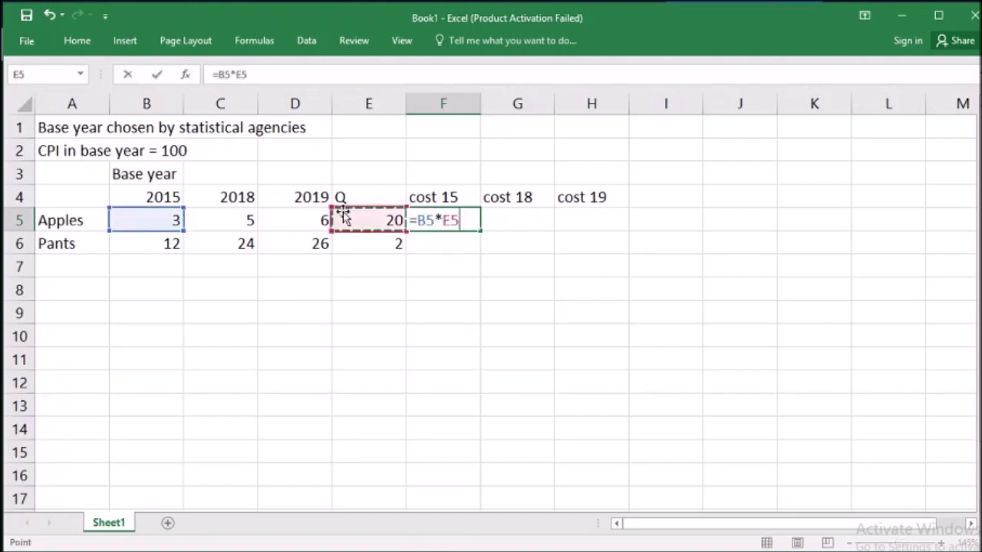
key(F4)
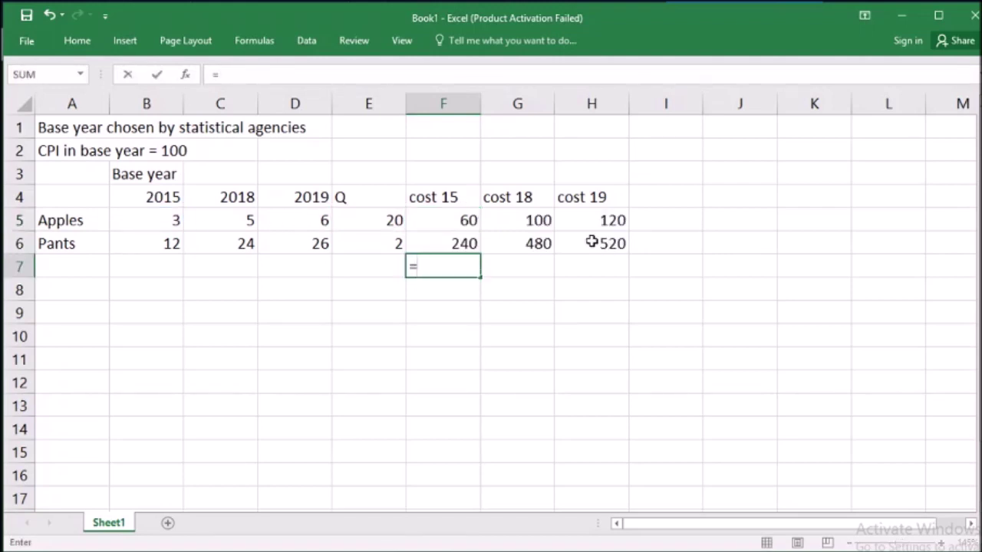
- Total the 2015 costs in F7 with =F5+F6 and fill the formula across to the 2018 and 2019 cost columns
click(450, 222)
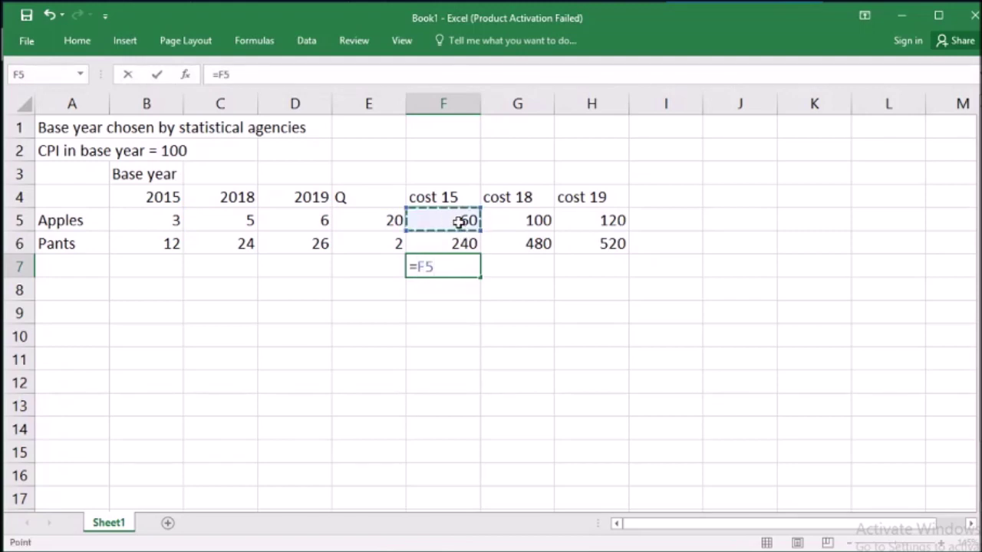
text(+)
click(460, 241)
key(Return)
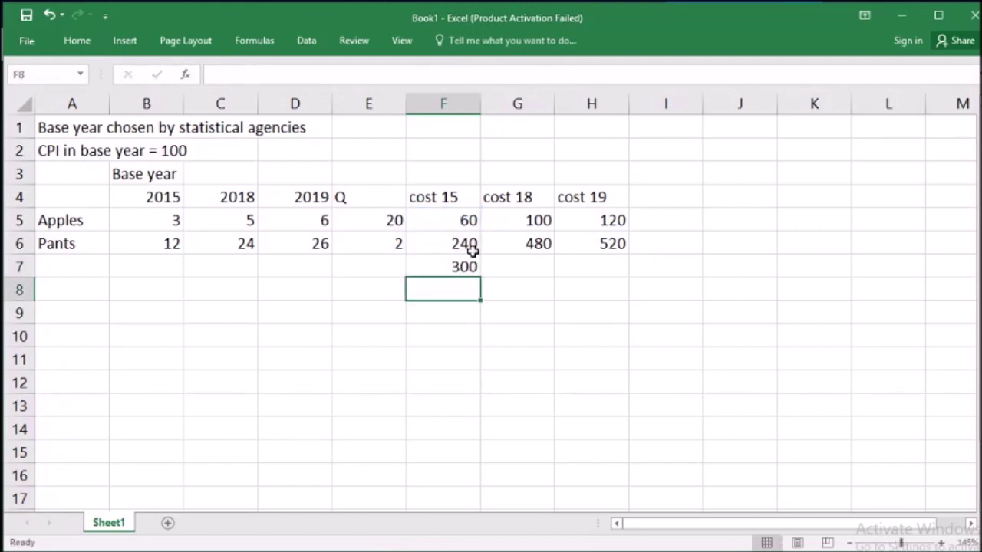
click(468, 266)
drag(482, 277, 613, 279)
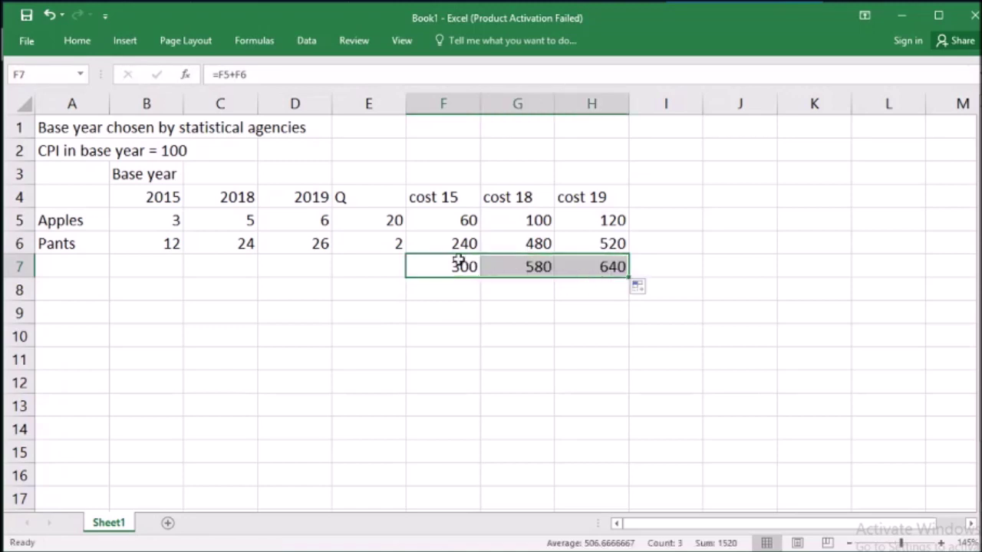
drag(445, 263, 440, 199)
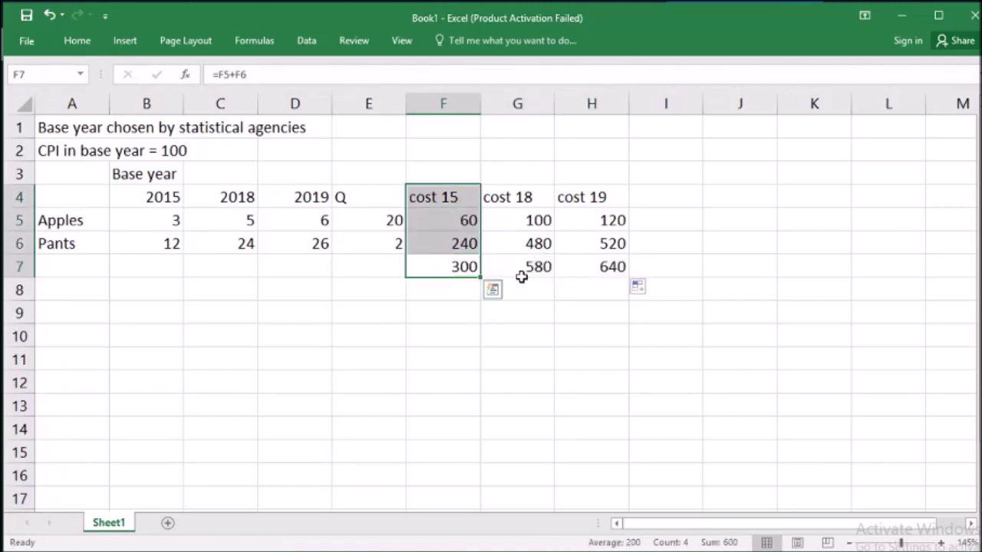
drag(520, 268, 568, 195)
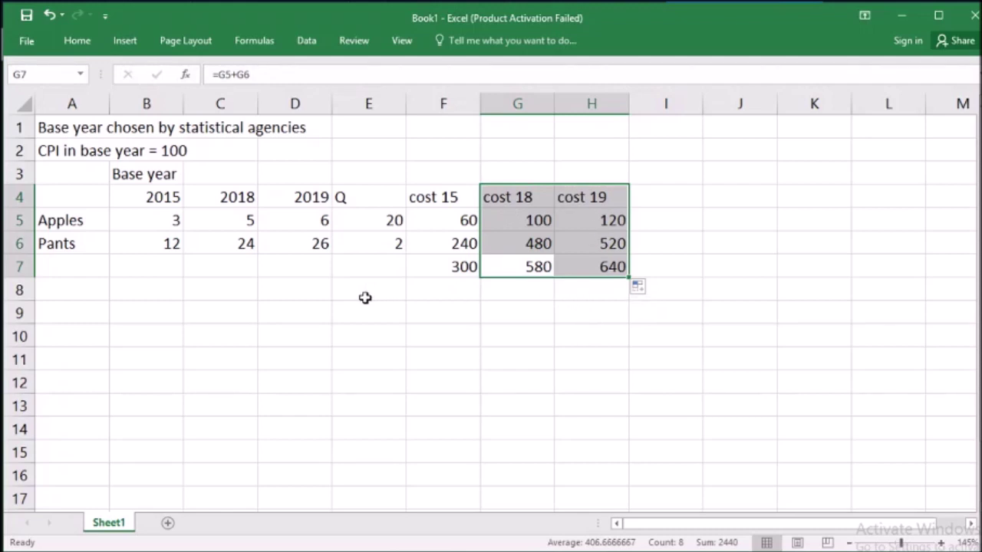
- Label cell A8 "CPI 2015=" and enter 100 beside it in B8
click(108, 298)
text(CPI 201)
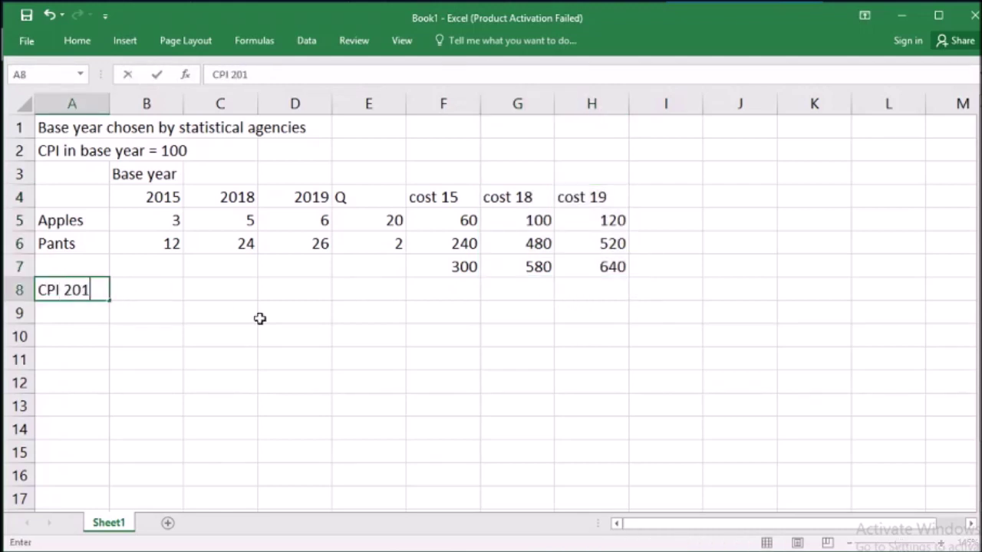
text(5=)
key(Tab)
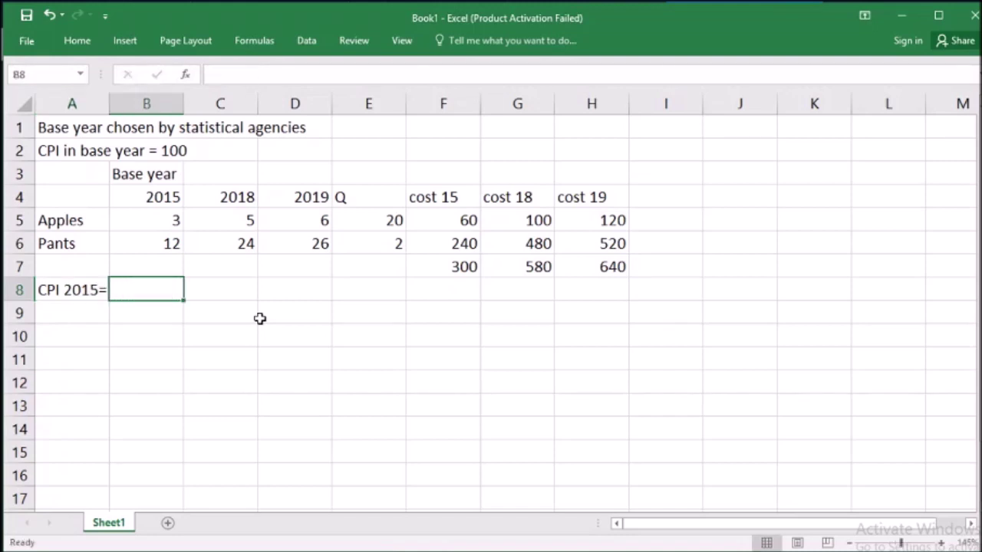
text(100)
key(Return)
key(Left)
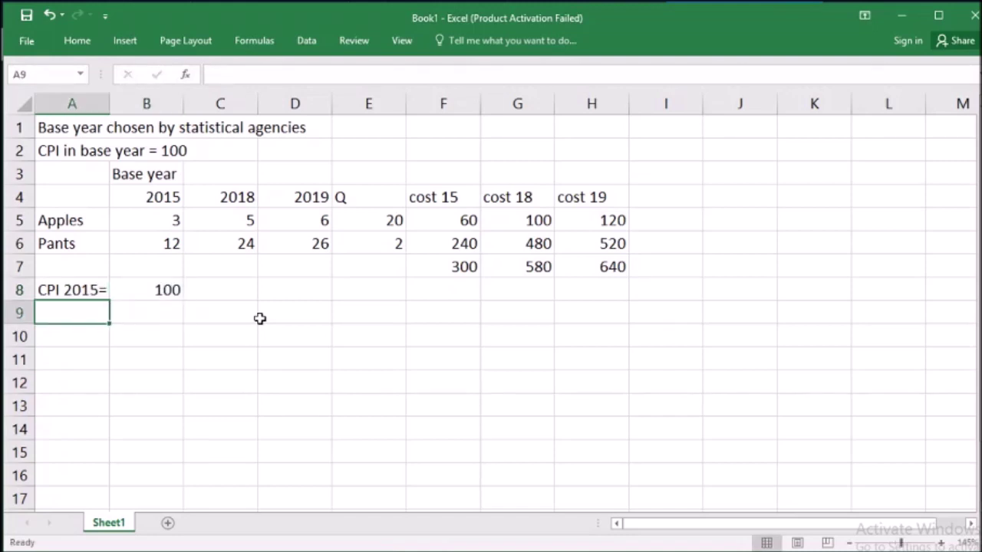
- Label cell A9 "CPI 2018 =" below the CPI 2015 label
text(CPI 2018)
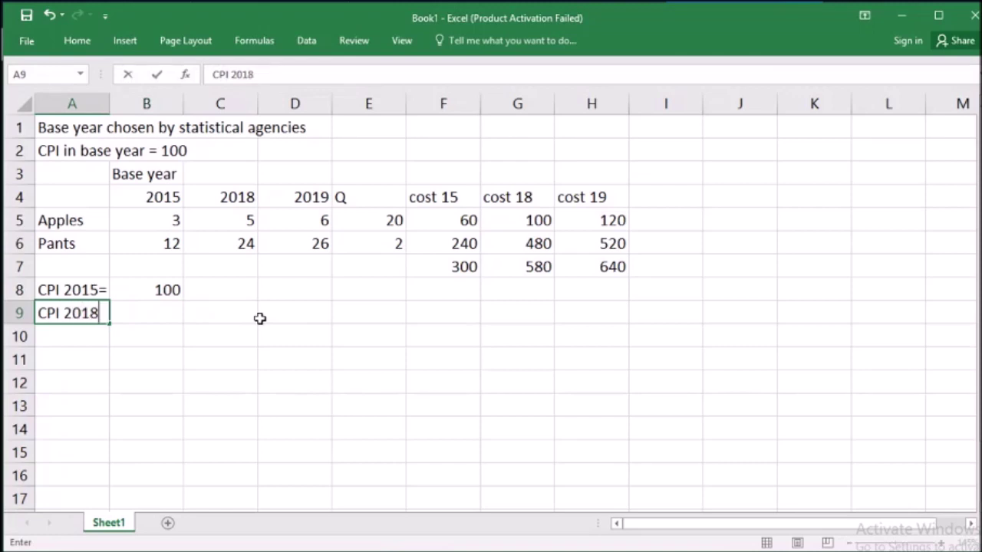
text( =)
key(Tab)
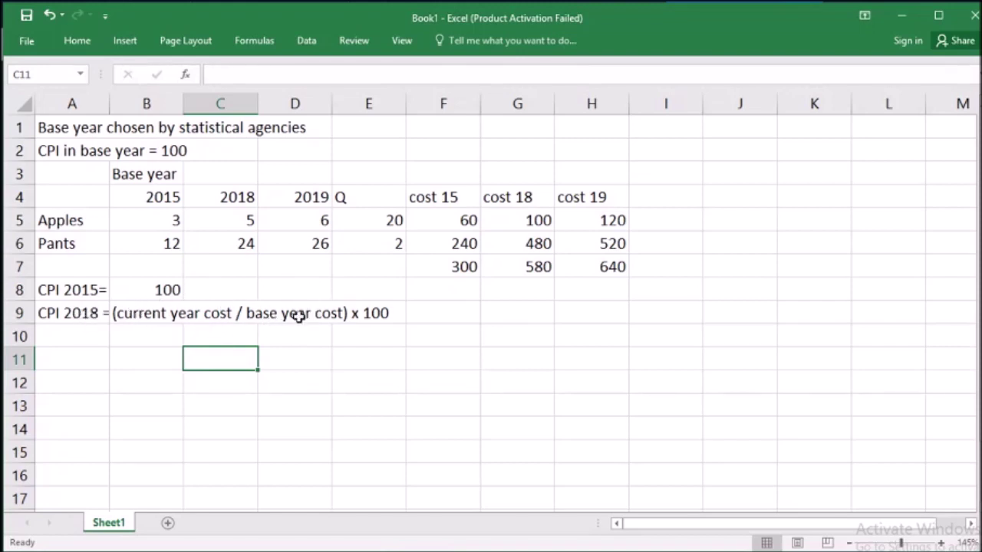
- Calculate the 2018 CPI in F9 with the formula =(G7/F7)*100, beside the written CPI definition
click(441, 317)
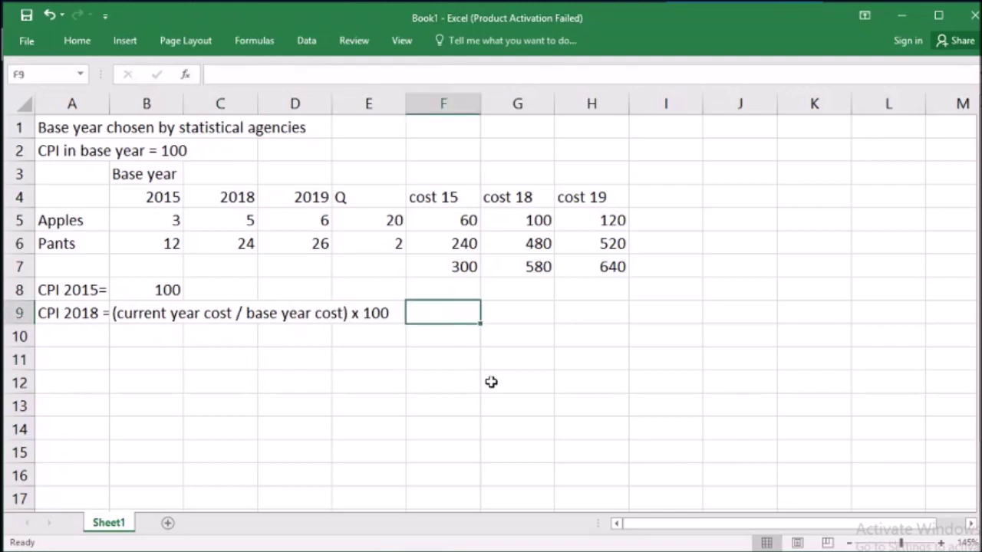
text(=)
click(511, 267)
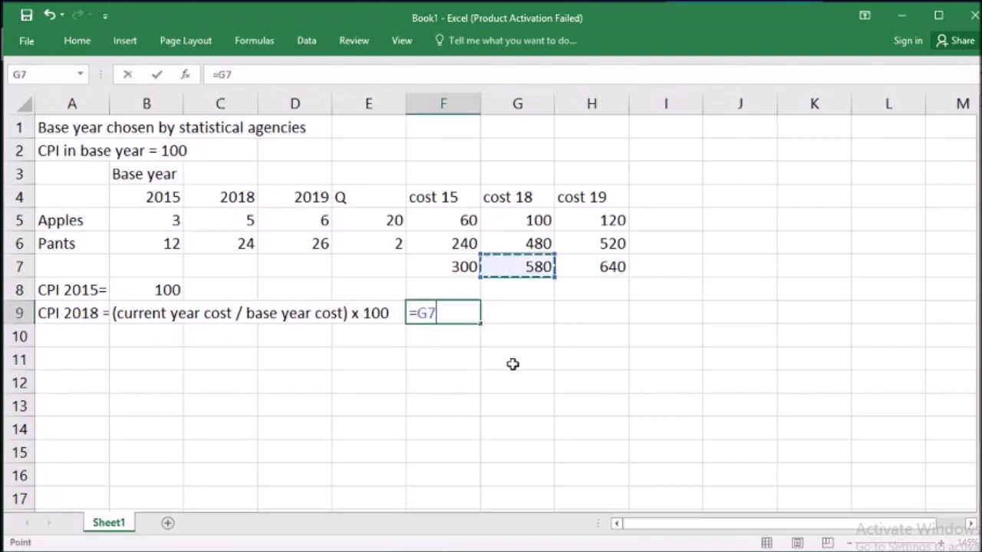
click(449, 268)
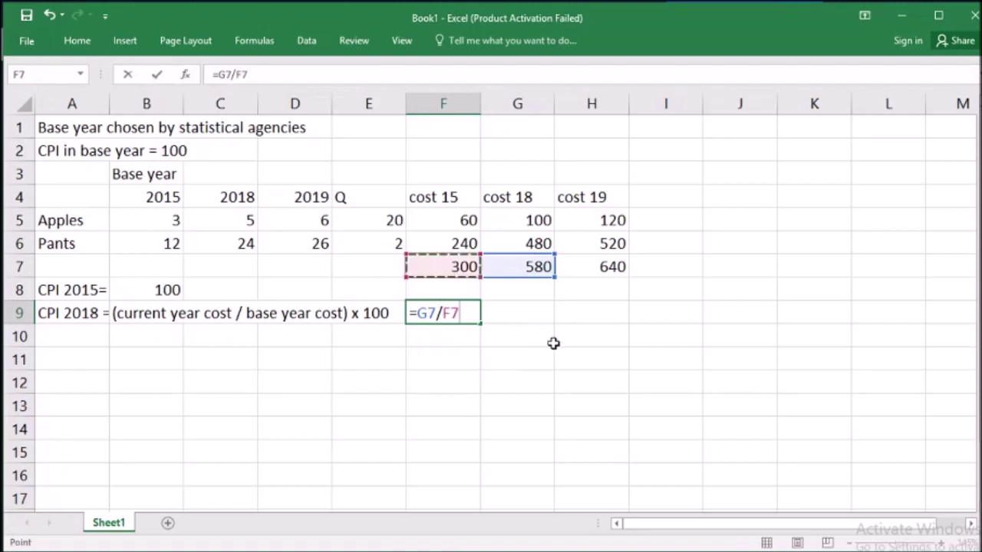
click(417, 313)
text(()
key(End)
text()*100)
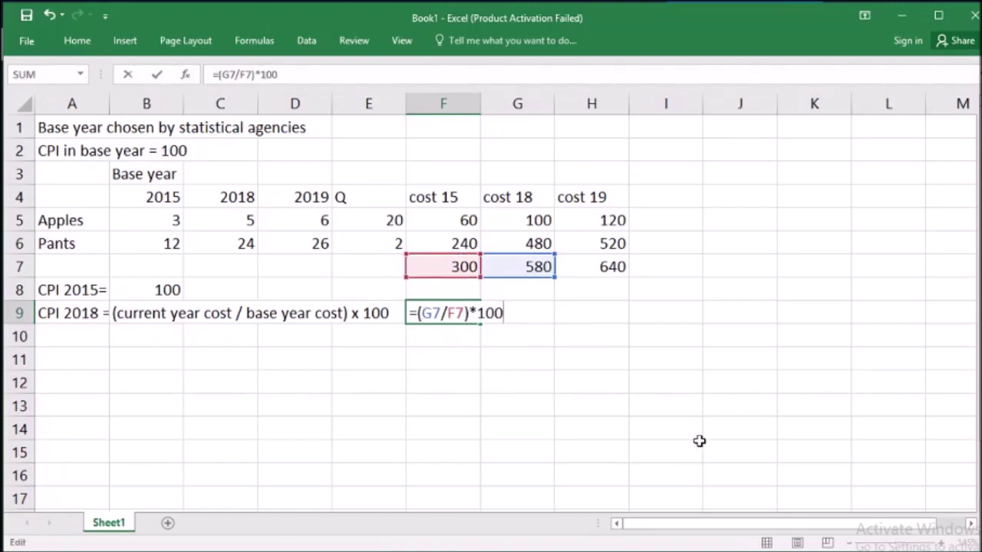
key(Return)
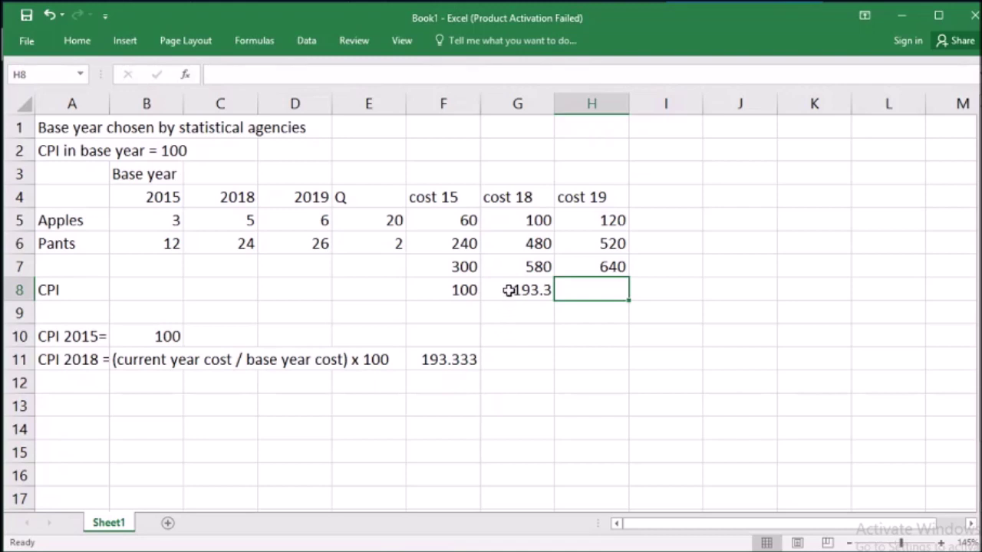
- Compare the 2018 CPI entry in G8 with the formula in F11
click(508, 291)
click(445, 359)
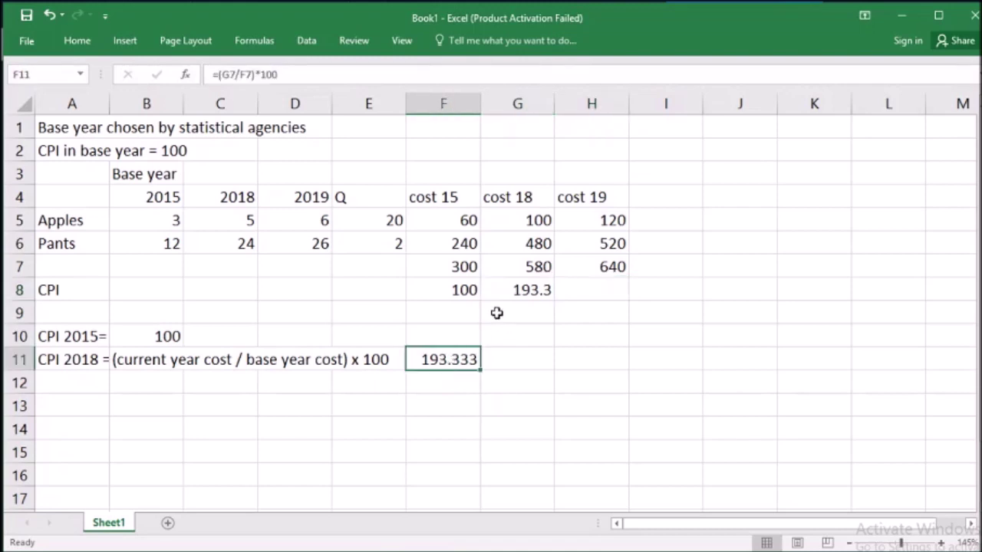
click(510, 289)
click(459, 357)
click(518, 292)
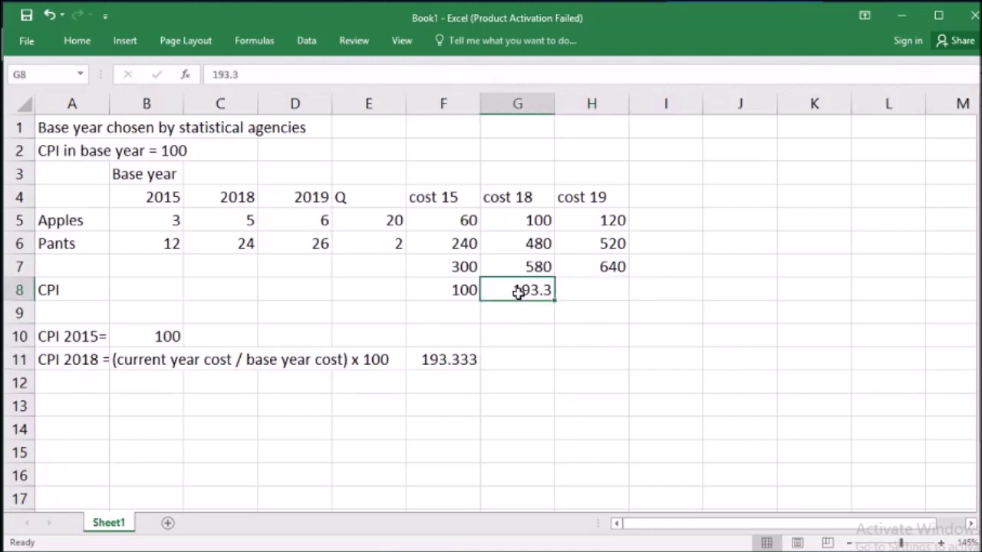
- Calculate the 2019 CPI in H8 with the formula =(H7/F7)*100
click(590, 299)
text(=)
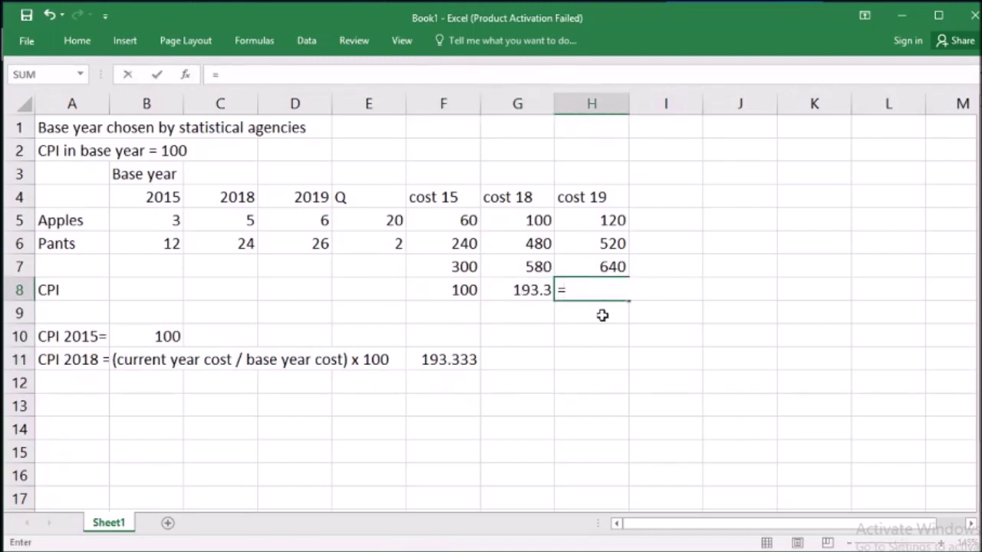
text(()
click(580, 267)
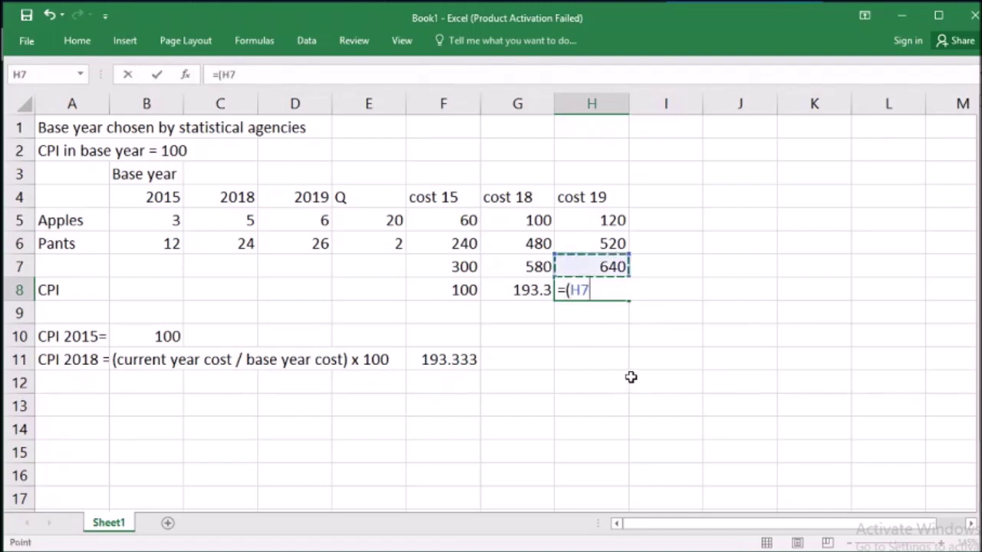
text(/)
click(467, 267)
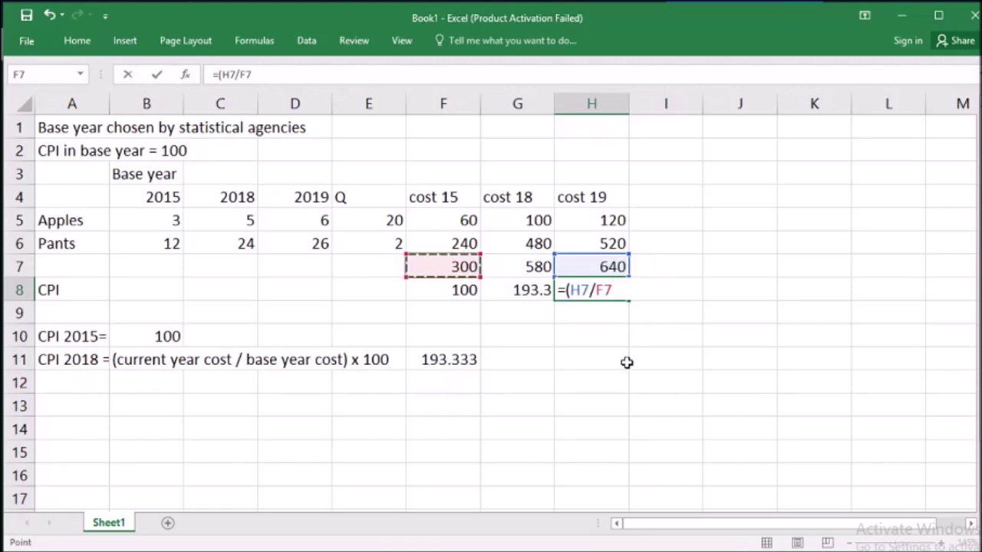
text()*100)
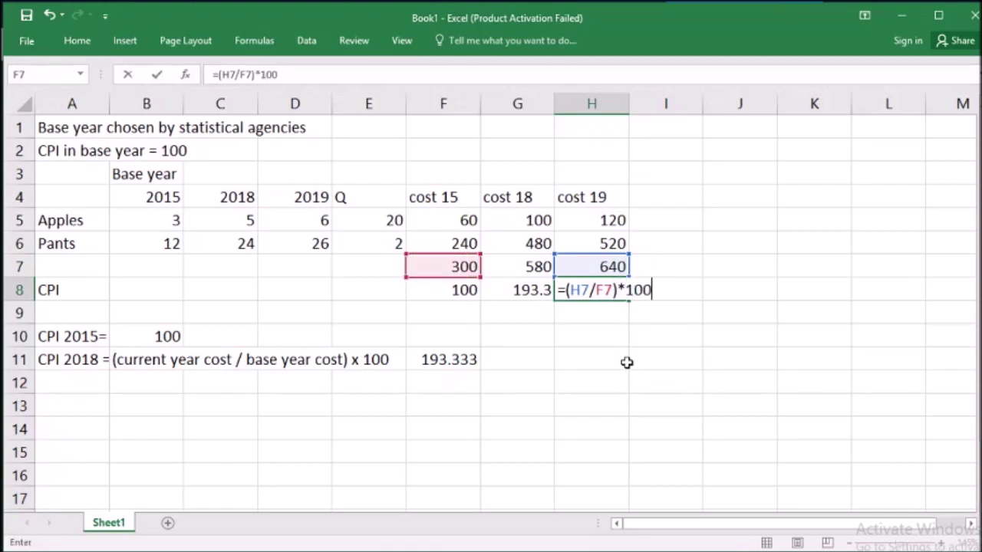
key(Return)
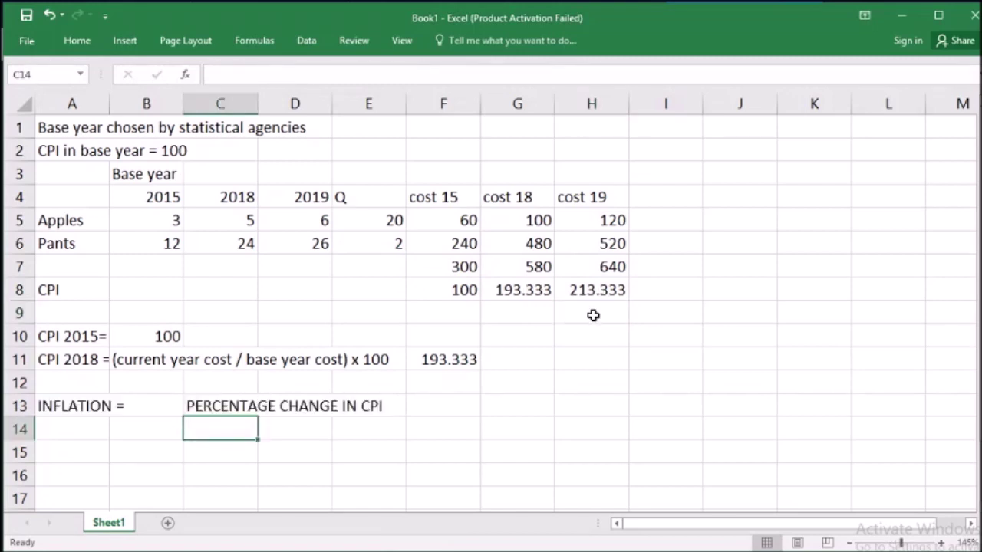
- Highlight the 2019 cost and CPI column in H4:H8 and the inflation definition in row 13
click(593, 315)
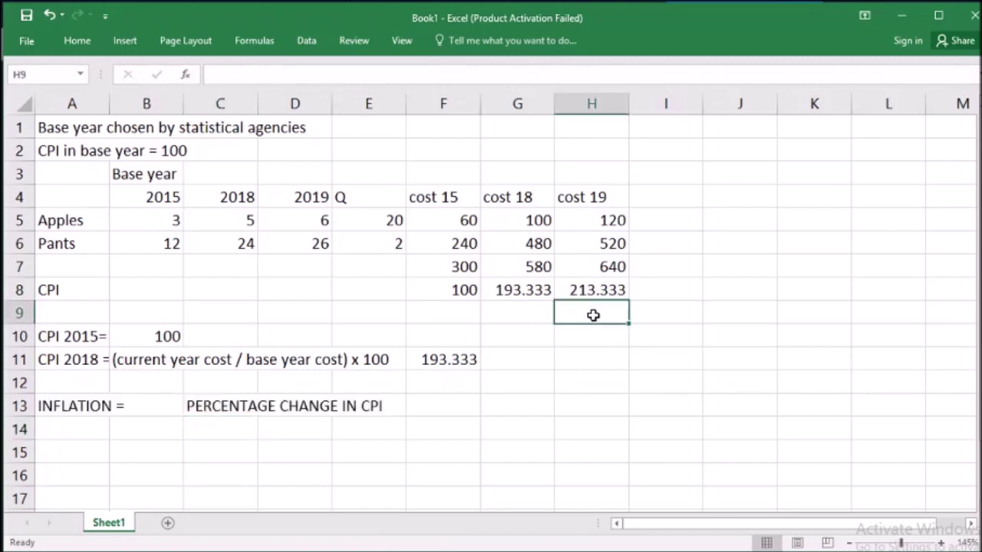
drag(590, 198, 596, 288)
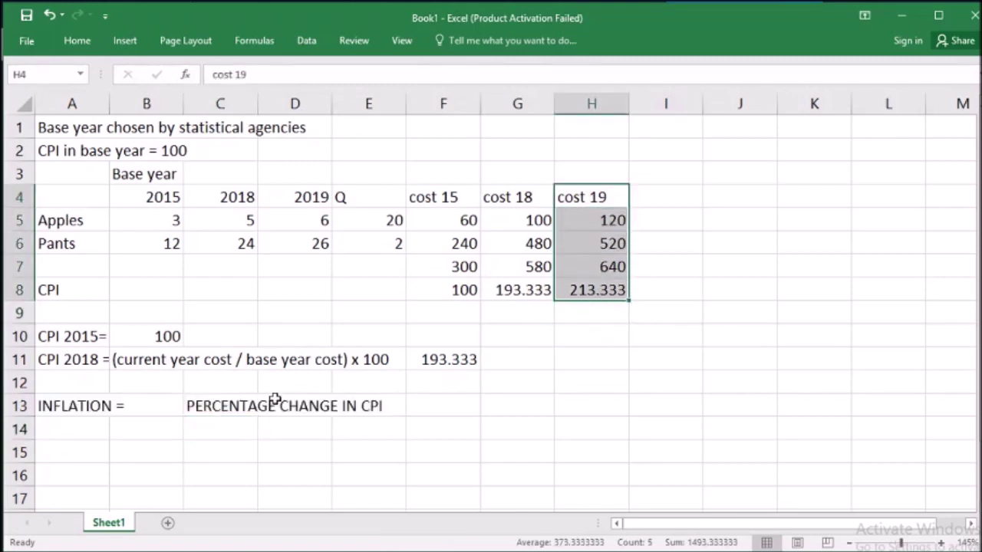
drag(87, 406, 384, 407)
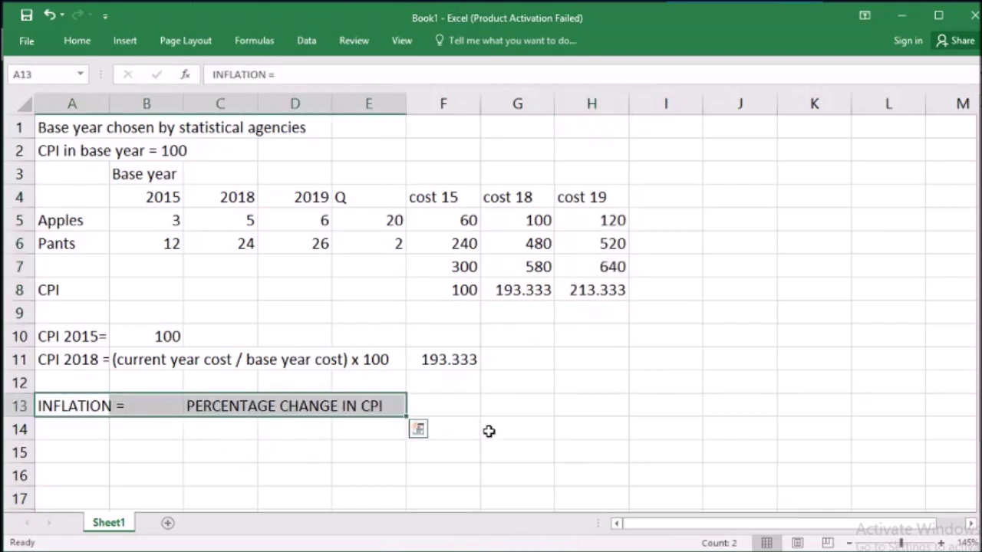
- Build the formula =(H8-G8)/G8 in F13 for the relative CPI change from 2018 to 2019
click(521, 409)
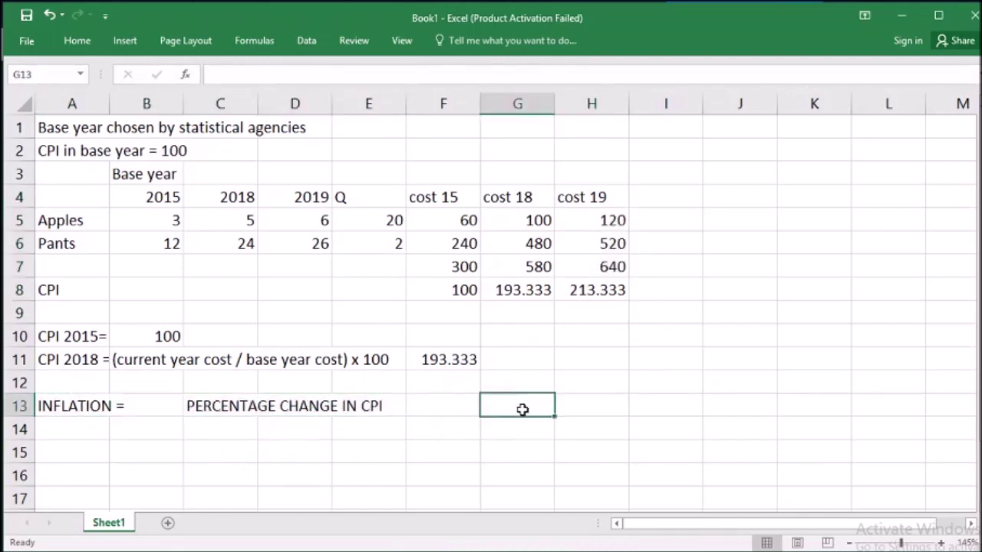
key(Left)
text(=)
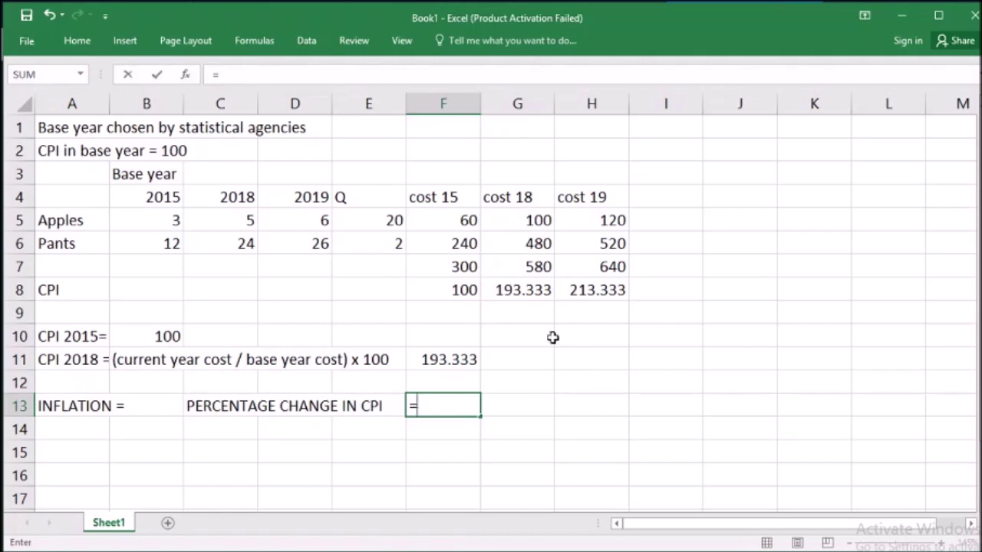
click(574, 295)
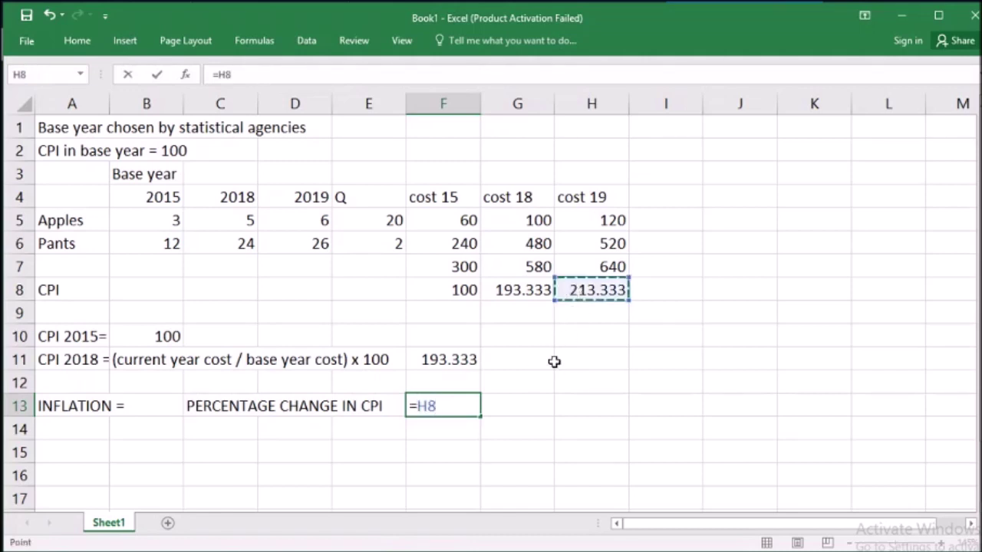
text(-)
click(516, 290)
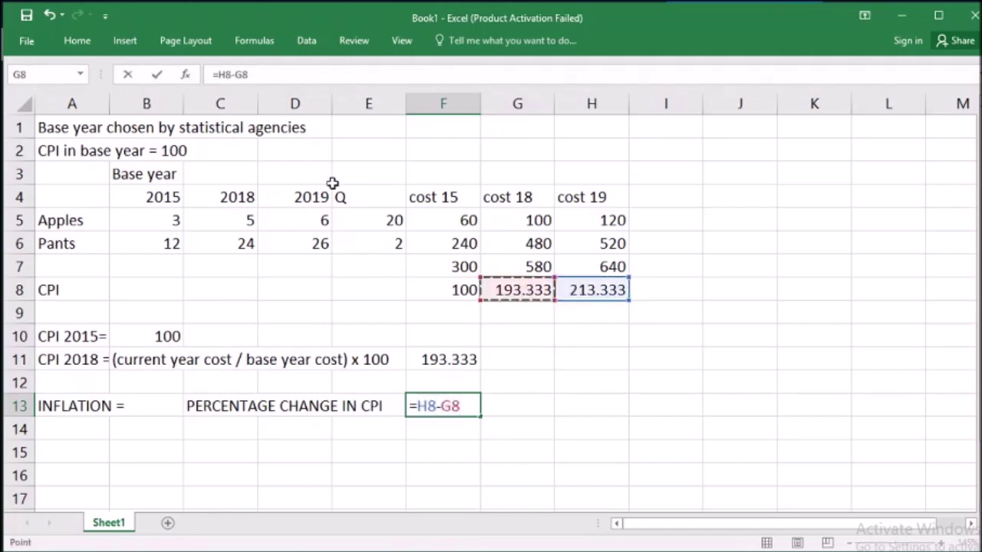
click(217, 75)
text(()
click(269, 74)
text()/)
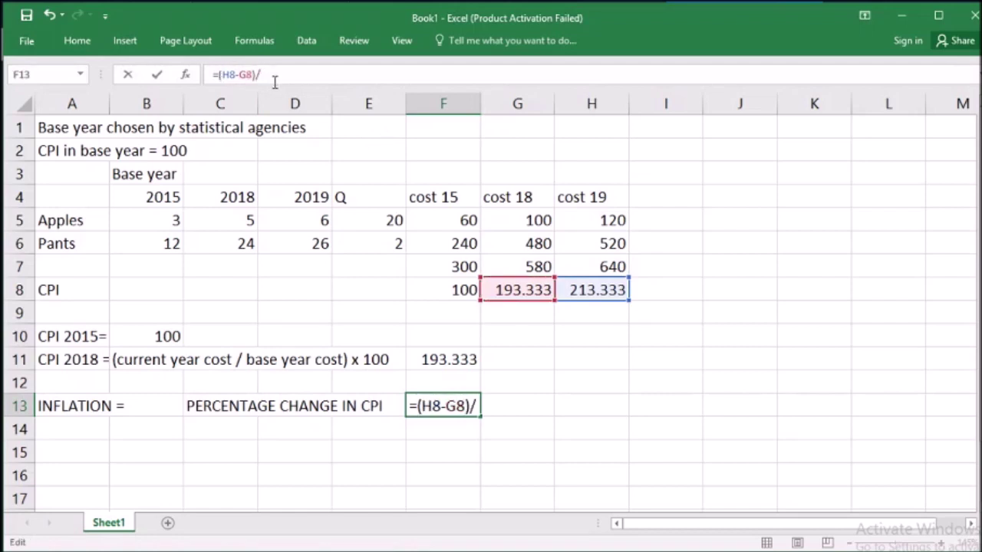
click(512, 289)
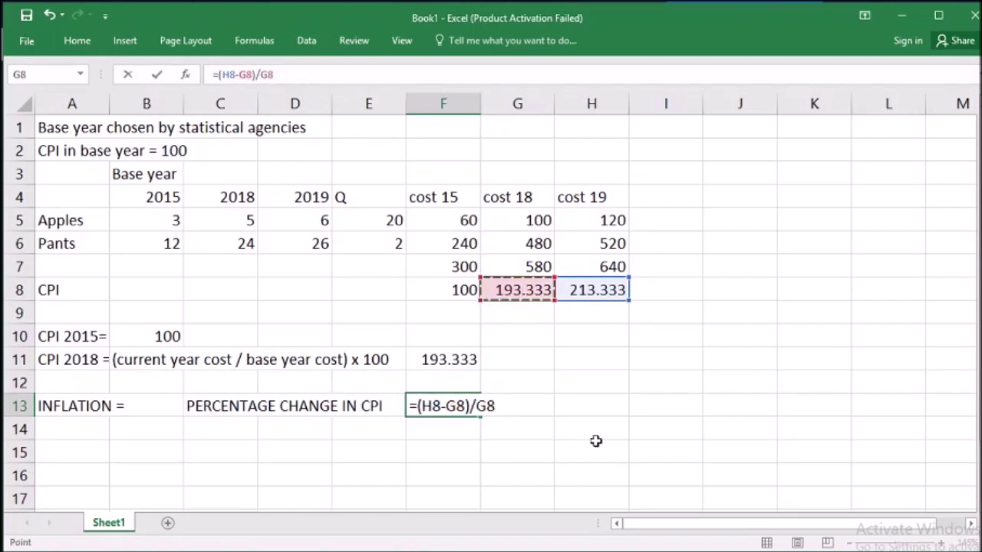
- Turn the F13 formula into a percentage by extending it to =((H8-G8)/G8)*100, and check the cell
key(F2)
key(Home)
text(()
key(End)
text()*100)
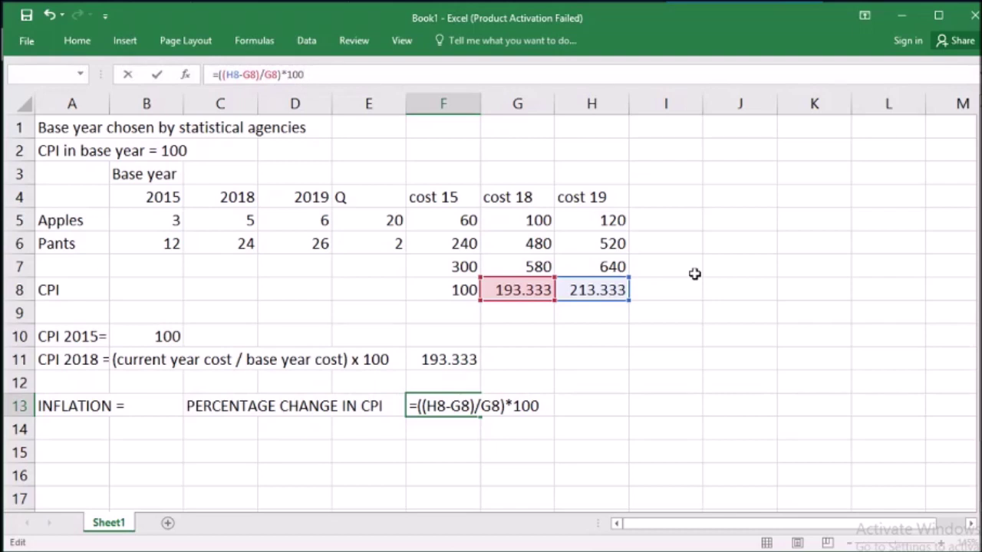
key(Return)
click(464, 406)
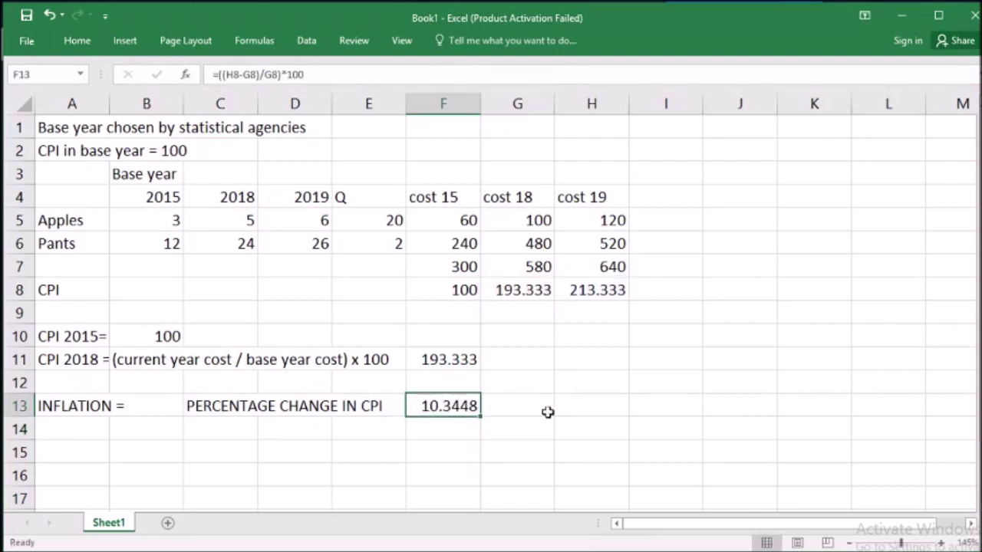
- Highlight the cost and CPI figures, and select the whole worked example in A1:H13
drag(596, 285, 542, 201)
key(ctrl+End)
key(ctrl+shift+Home)
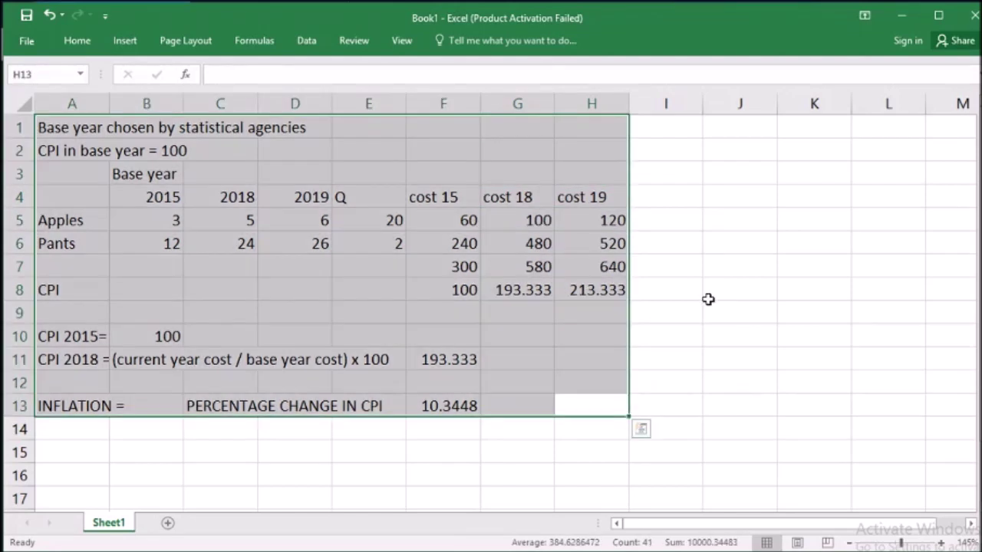